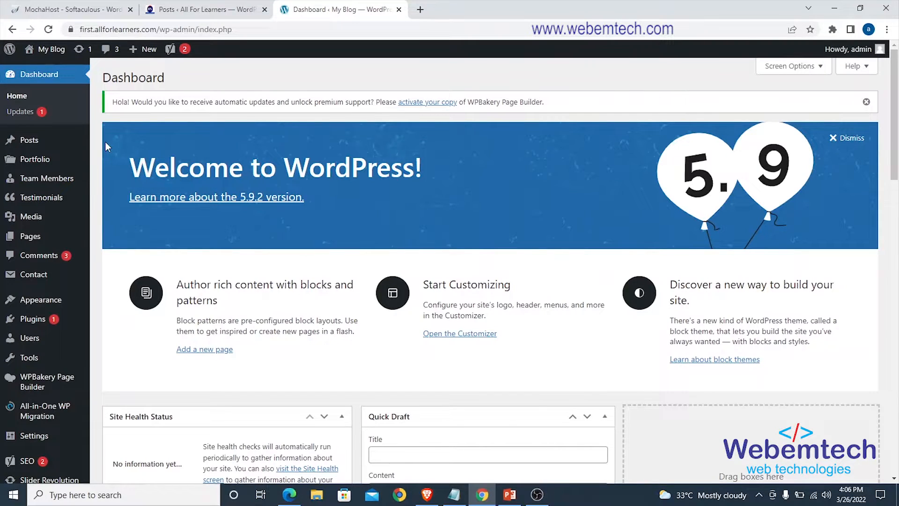
mouse_move(38, 145)
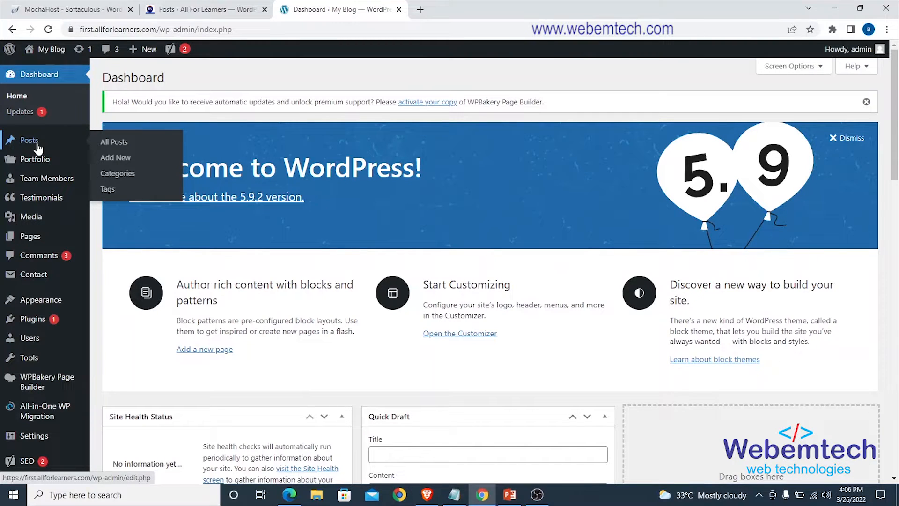
mouse_move(37, 241)
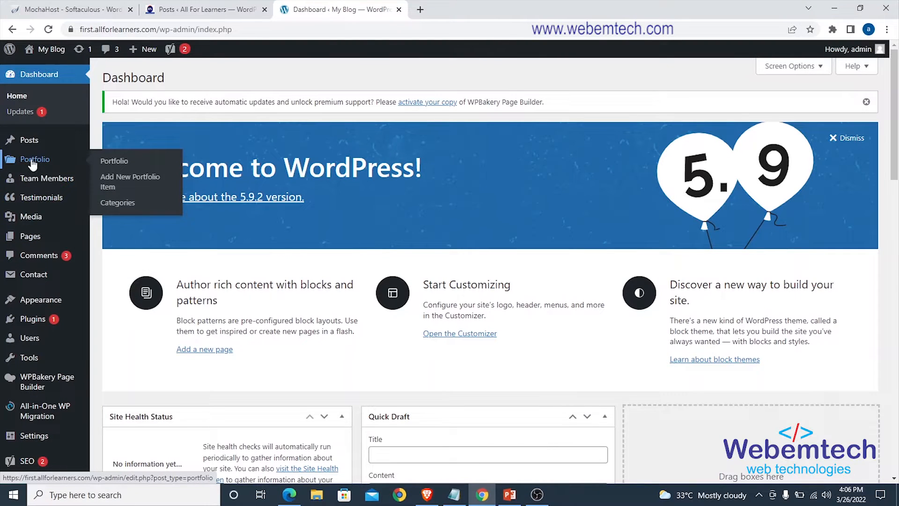
mouse_move(31, 161)
right_click(108, 163)
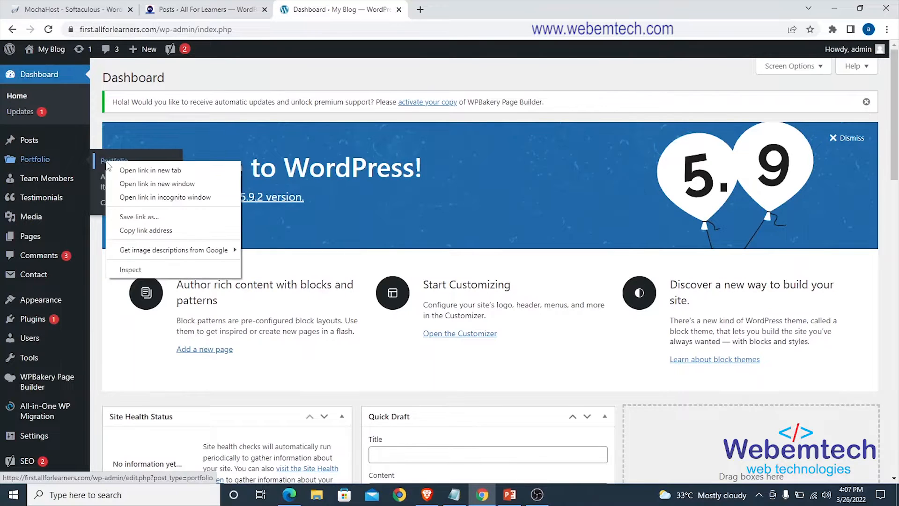
key(Escape)
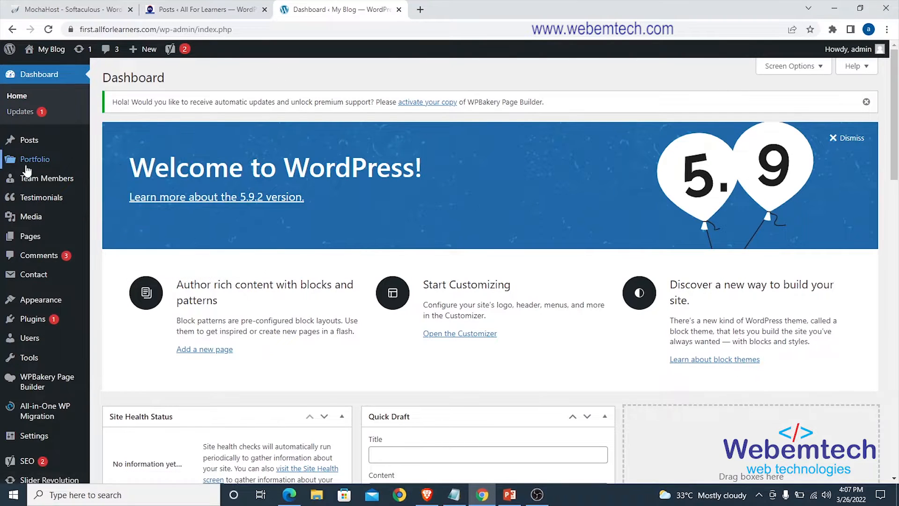
mouse_move(27, 166)
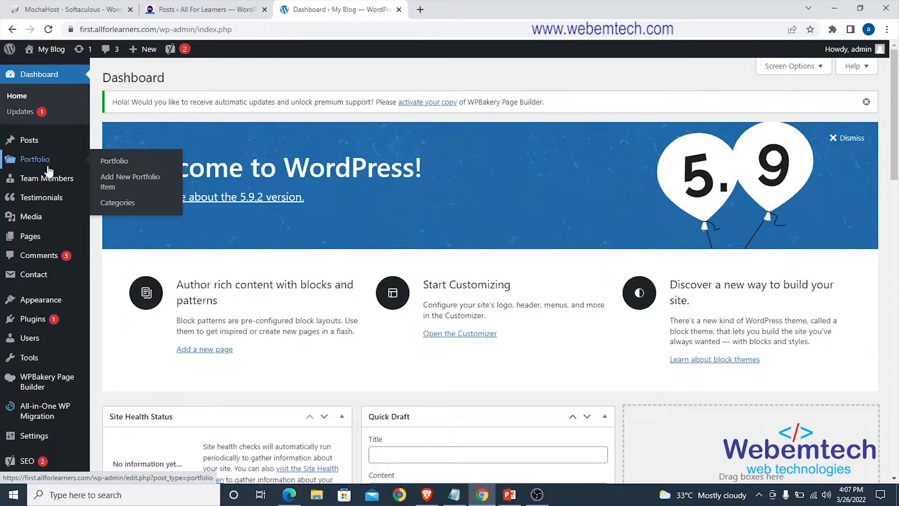
mouse_move(37, 186)
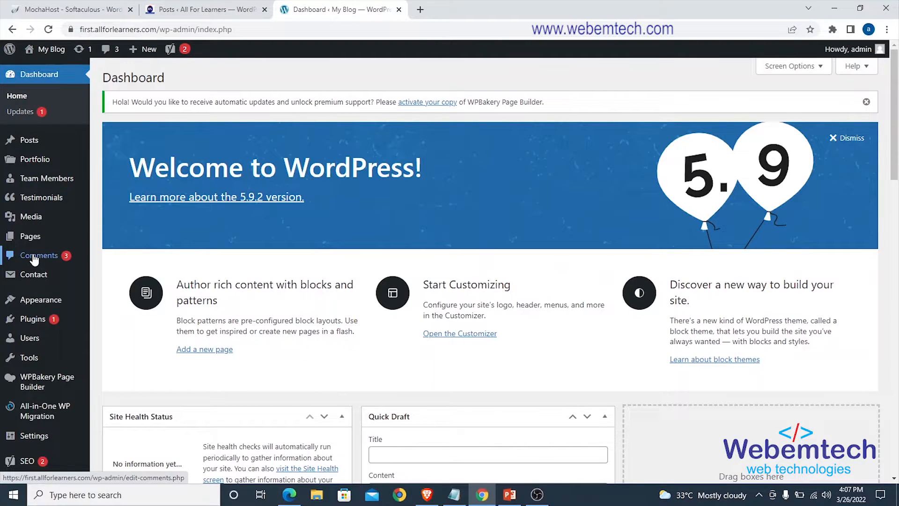
mouse_move(28, 142)
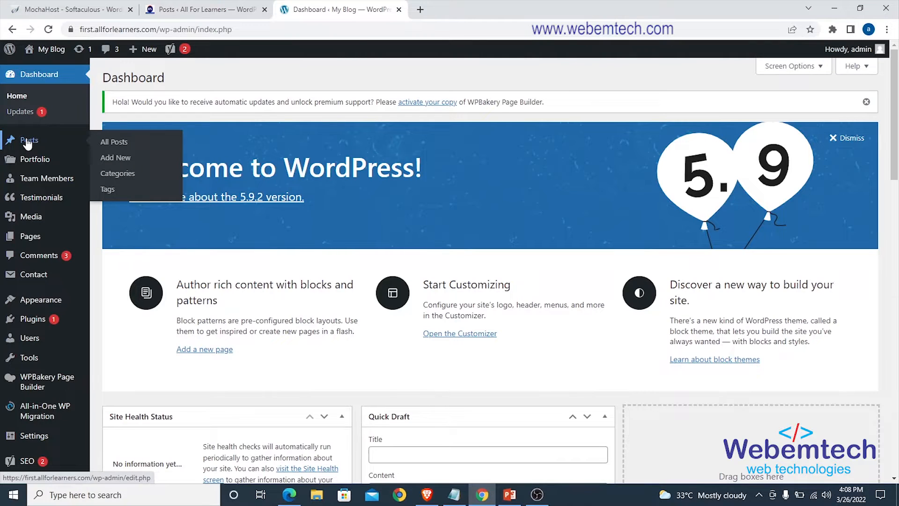
mouse_move(35, 239)
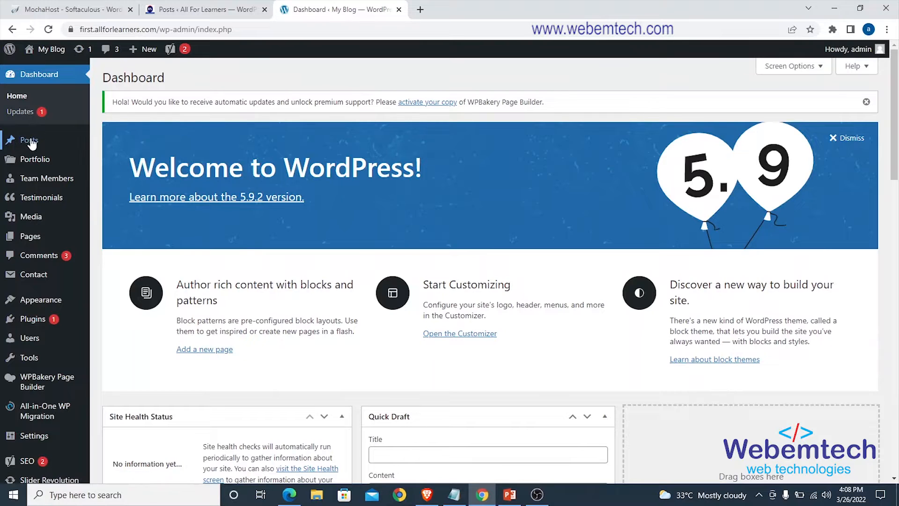
Open the My Blog site's list of all posts in a new browser tab and review its SEO indicator columns.
right_click(116, 146)
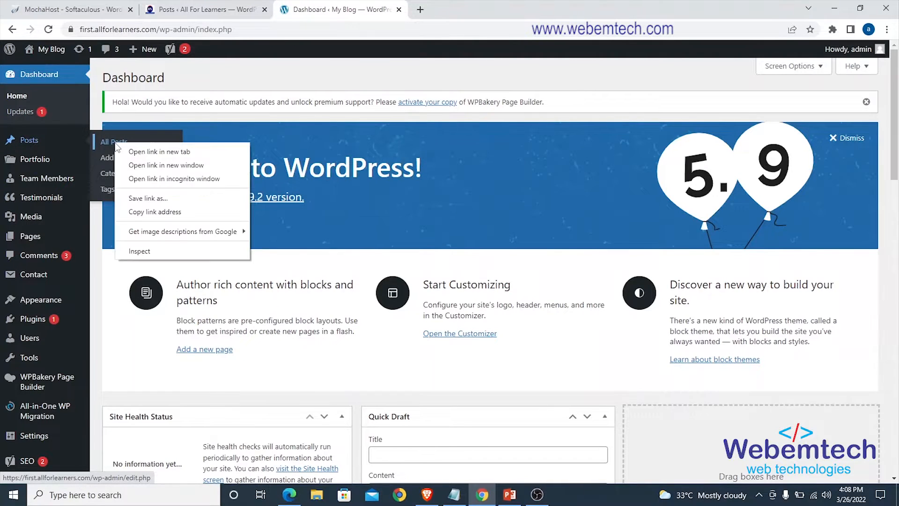
click(141, 151)
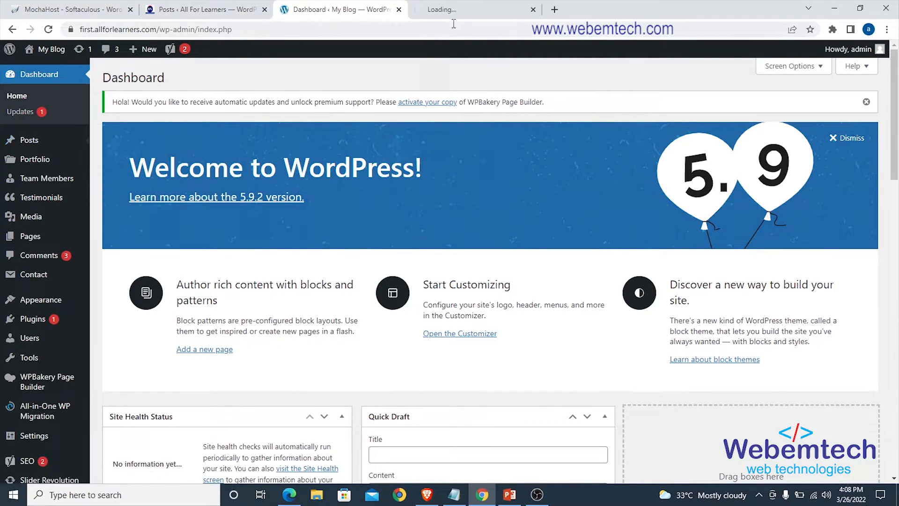
click(453, 10)
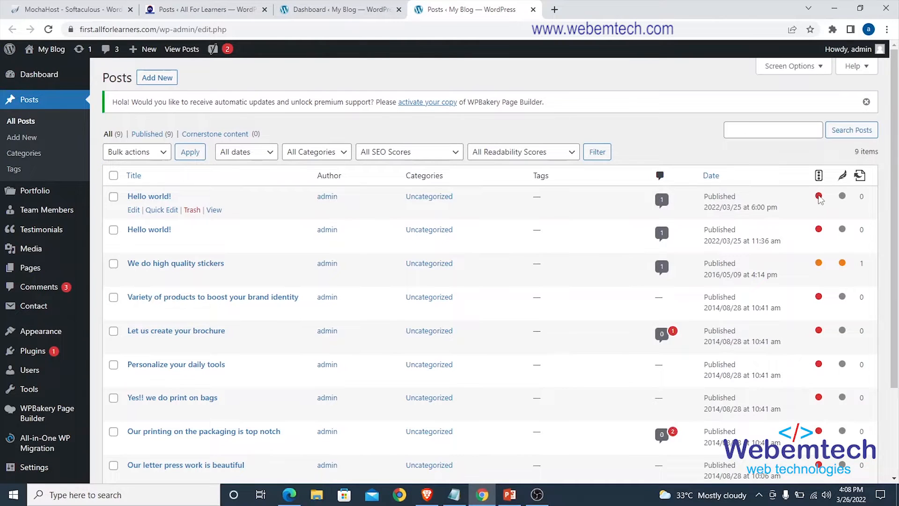
mouse_move(818, 201)
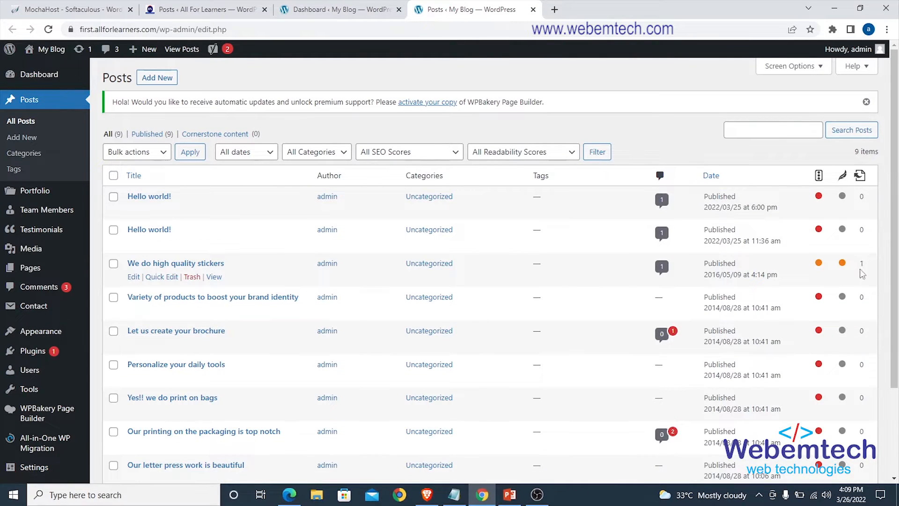
scroll(864, 203, down, 2)
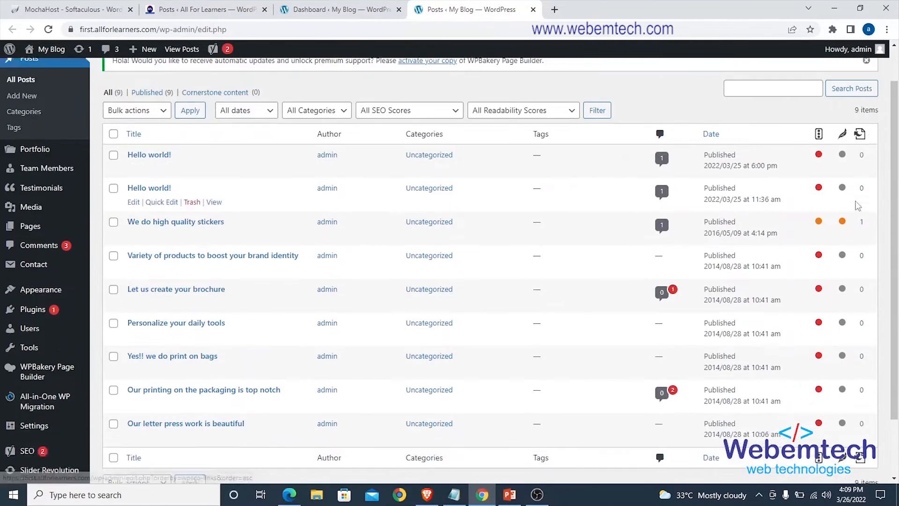
scroll(857, 203, up, 2)
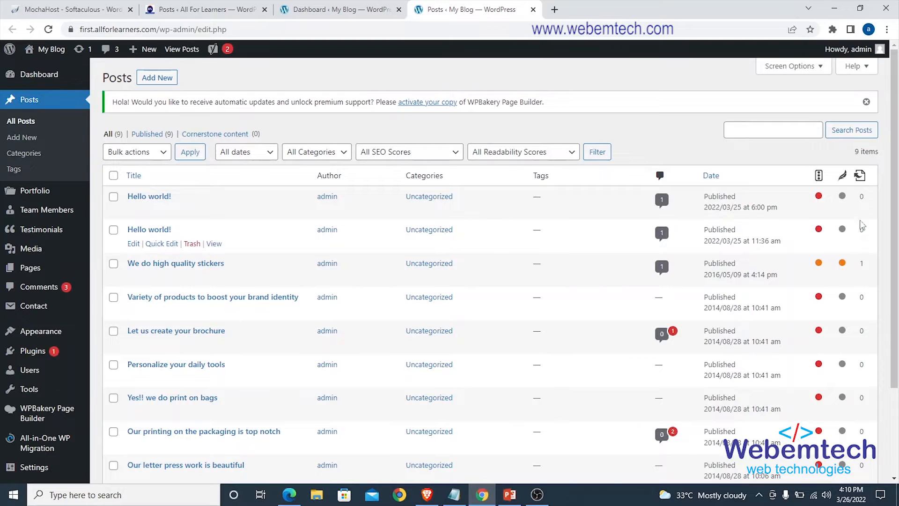
Open the post "Let us create your brochure" for editing in a new browser tab and switch to it.
scroll(628, 125, down, 1)
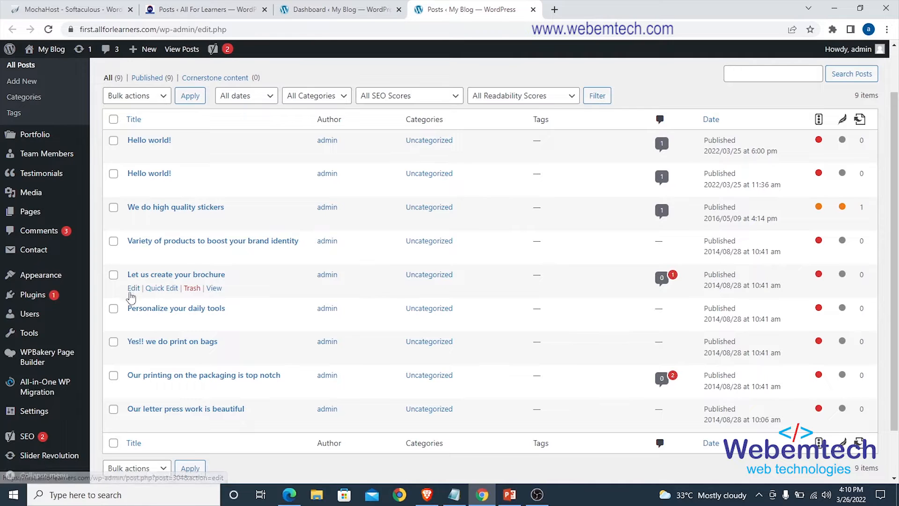
right_click(131, 292)
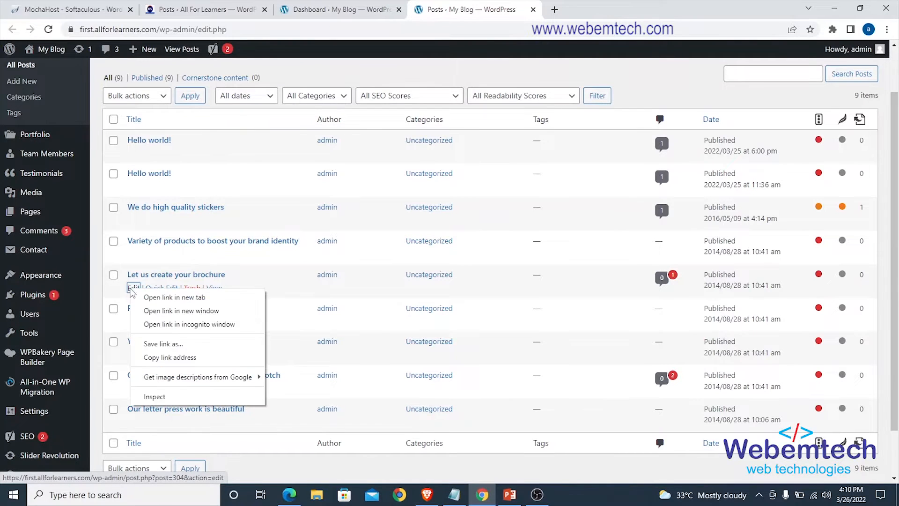
click(155, 293)
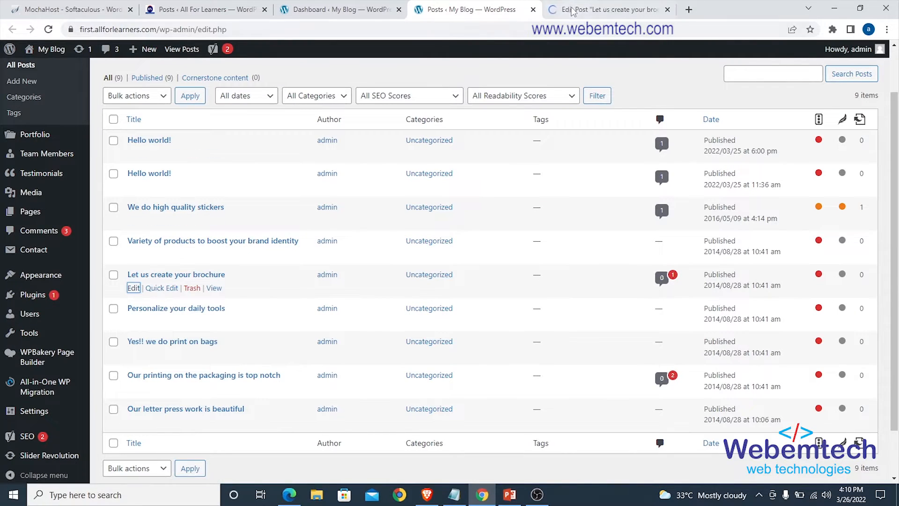
click(573, 9)
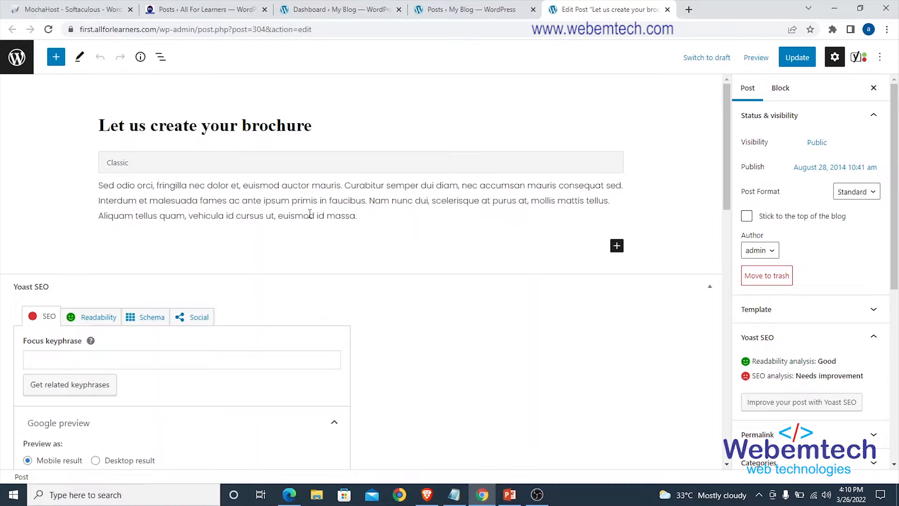
Examine the brochure post's text and the Yoast SEO section beneath it.
scroll(332, 135, down, 1)
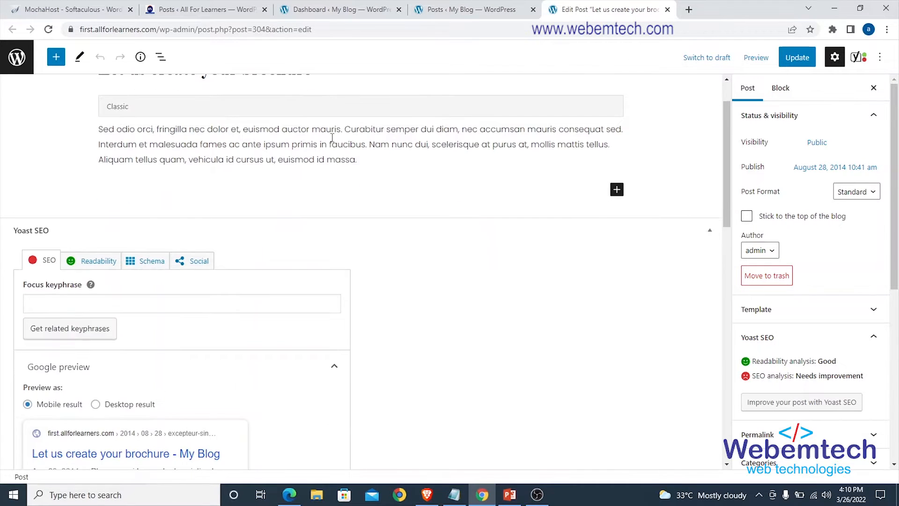
scroll(332, 138, up, 1)
scroll(331, 141, down, 2)
scroll(331, 141, up, 2)
scroll(331, 140, down, 4)
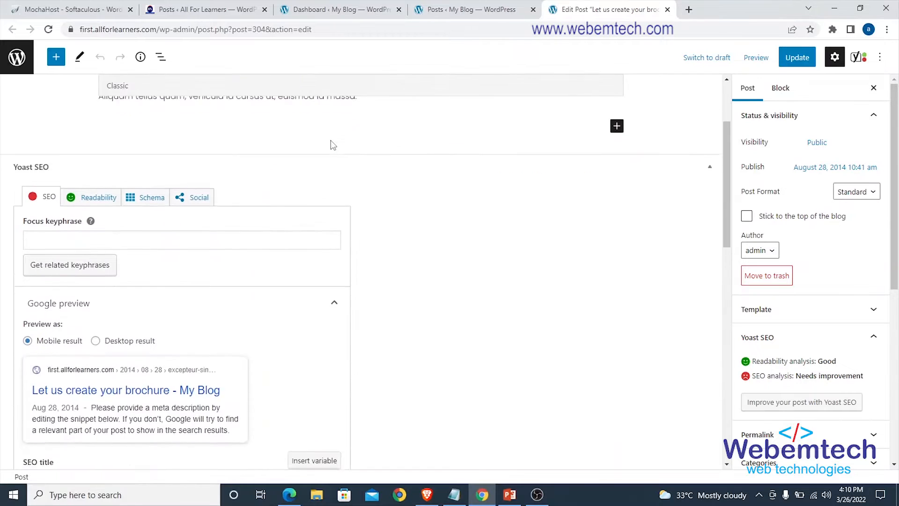
scroll(330, 141, up, 3)
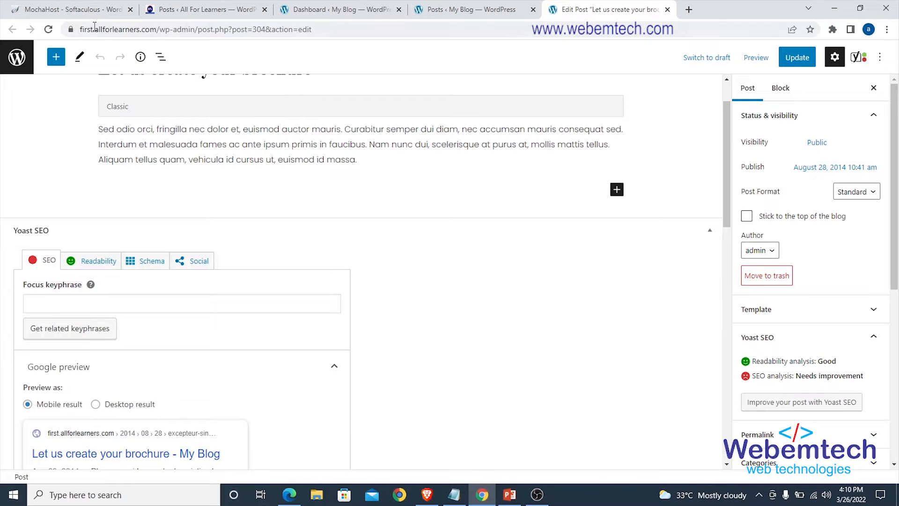
On the All For Learners site, open the post "SHOULD YOU REDUCE THE STANDARDS OF YOUR SCHOOL..." for editing in a new browser tab.
click(178, 14)
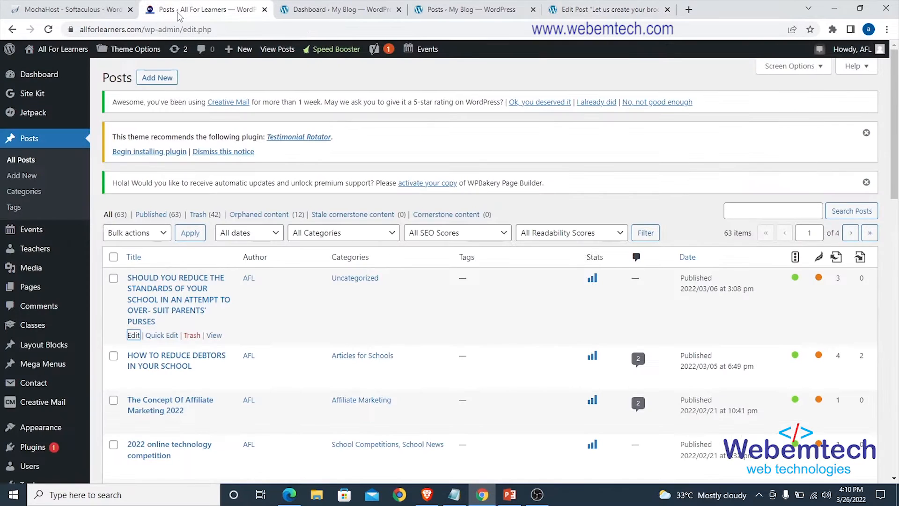
scroll(246, 254, down, 1)
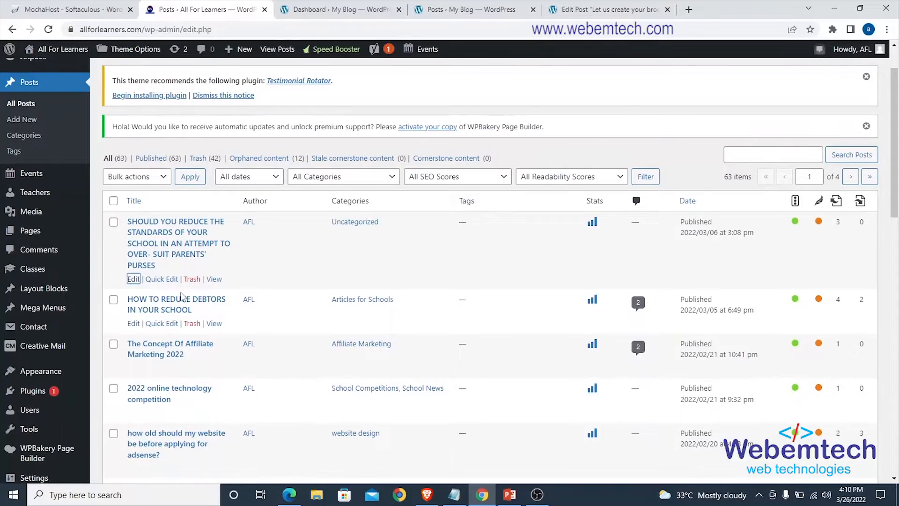
right_click(134, 283)
click(162, 289)
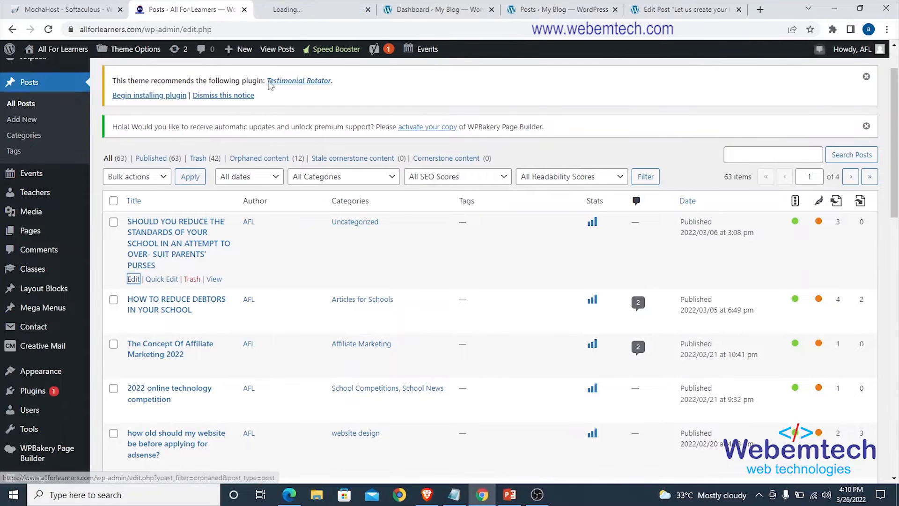
click(293, 10)
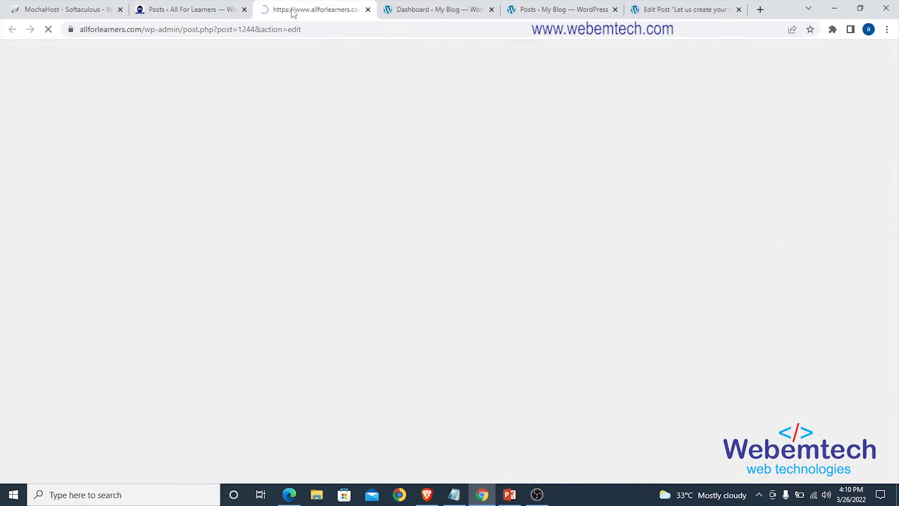
Compare the content of the brochure post with that of the school standards post in their editors.
click(557, 9)
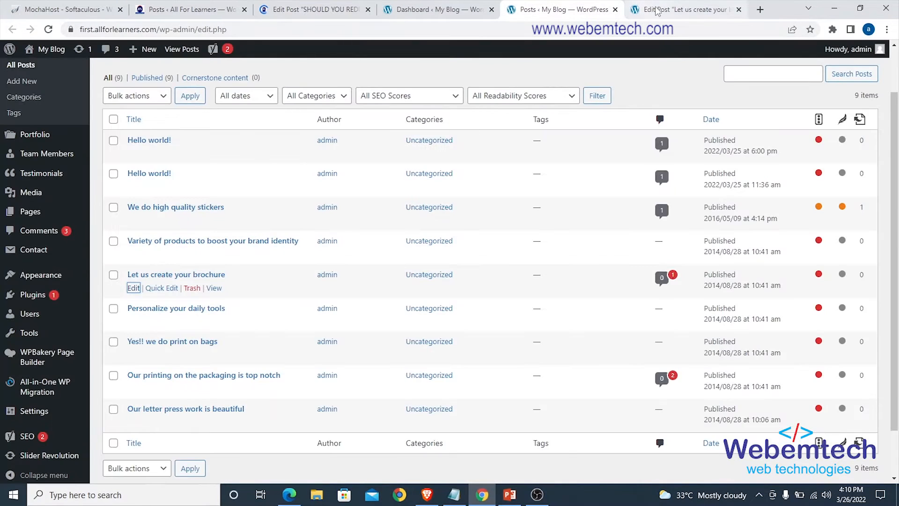
click(657, 10)
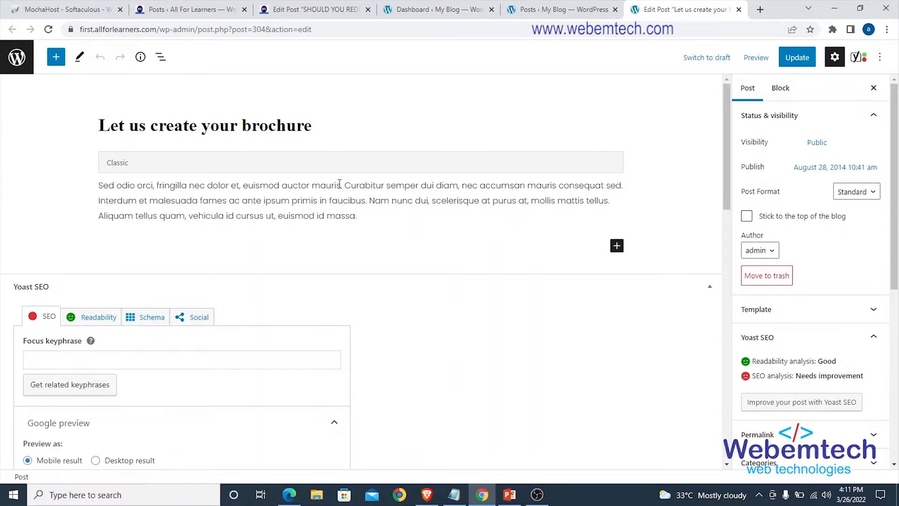
click(349, 14)
scroll(310, 225, down, 5)
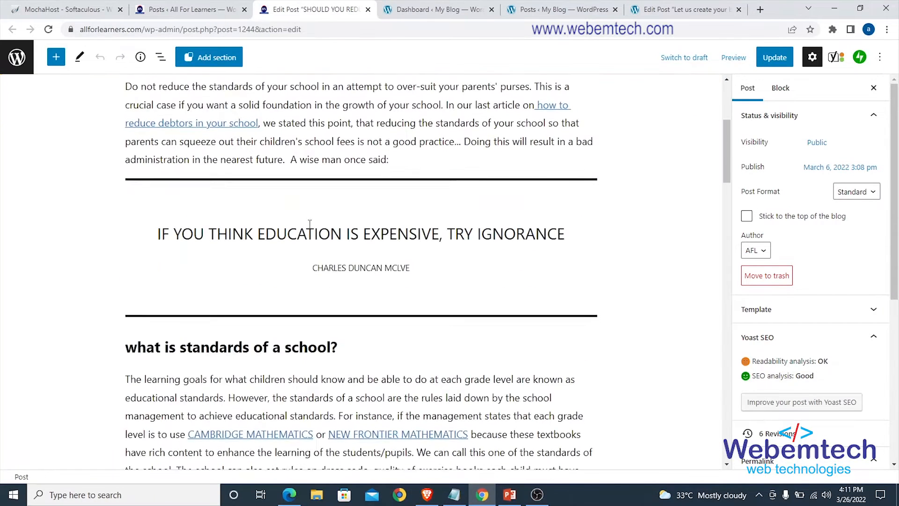
scroll(309, 224, up, 5)
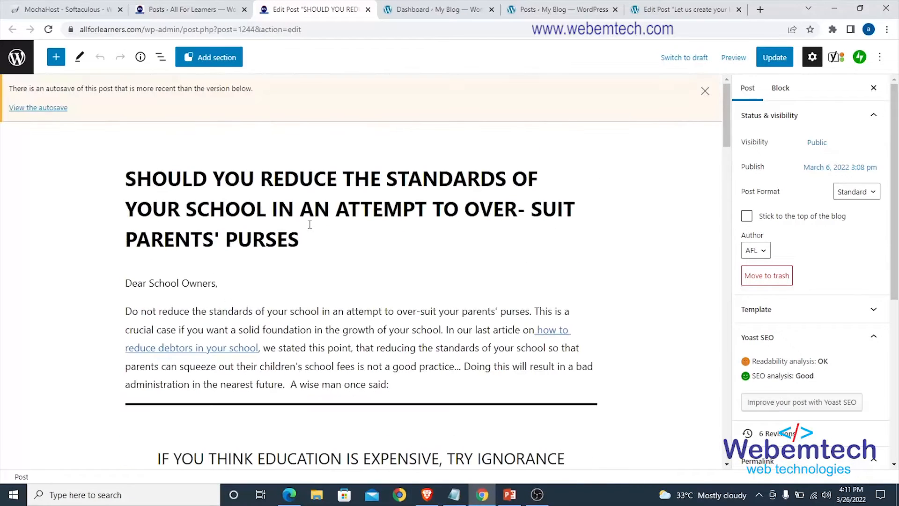
Dismiss the autosave notice and examine the school standards post's Yoast SEO Premium section, including its focus keyphrase and Google preview.
click(705, 91)
scroll(382, 238, down, 4)
scroll(369, 184, up, 4)
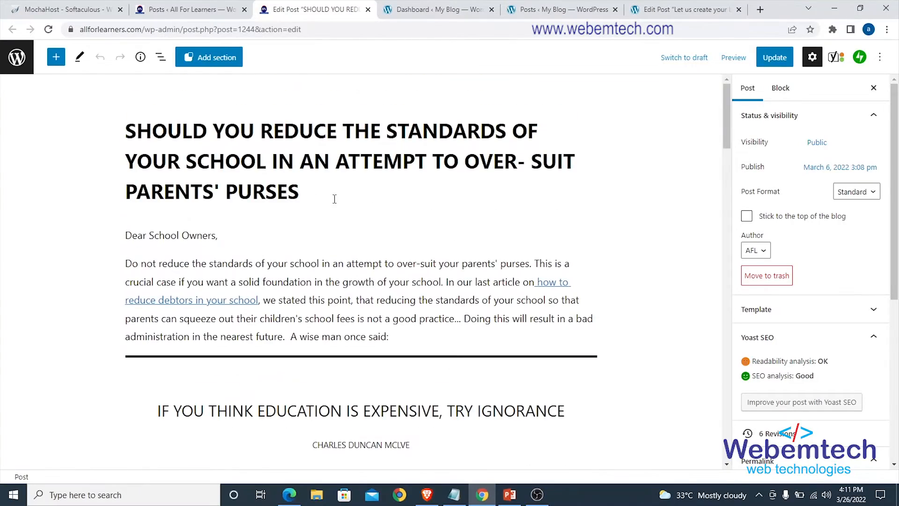
scroll(335, 200, down, 20)
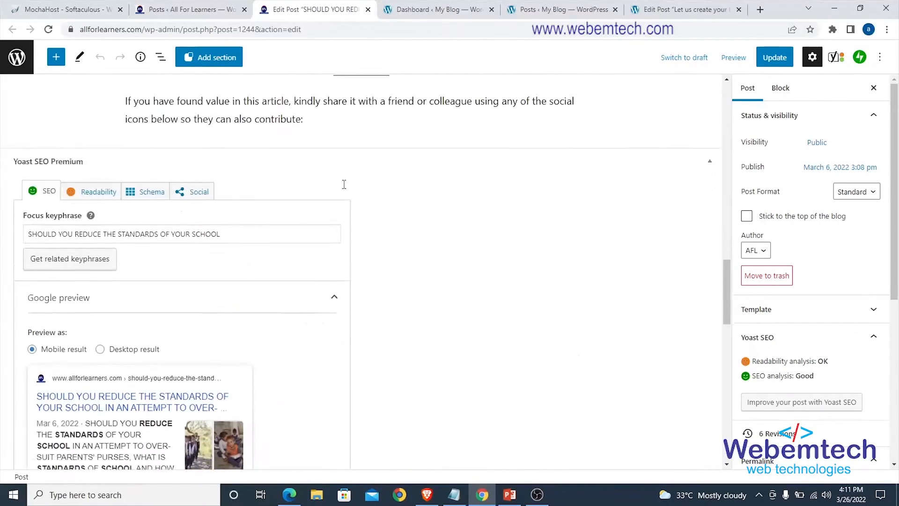
scroll(344, 184, up, 3)
scroll(266, 255, down, 1)
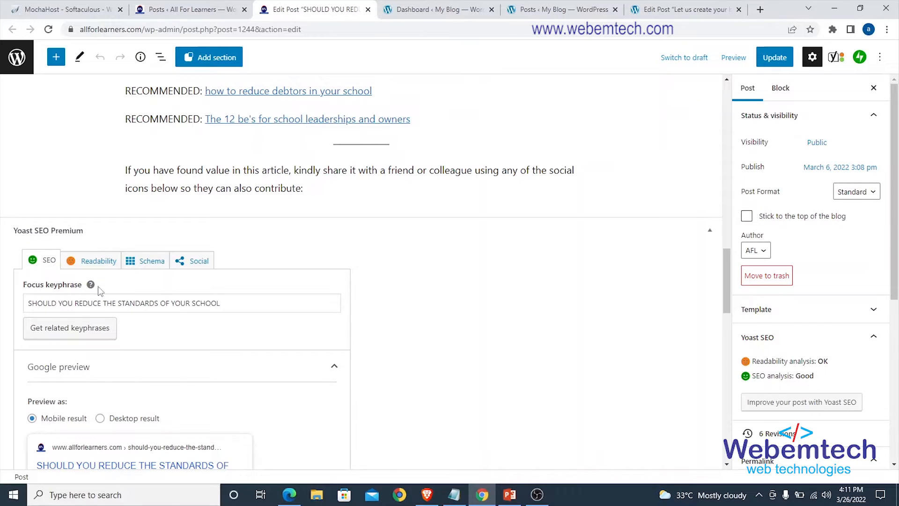
scroll(99, 290, down, 2)
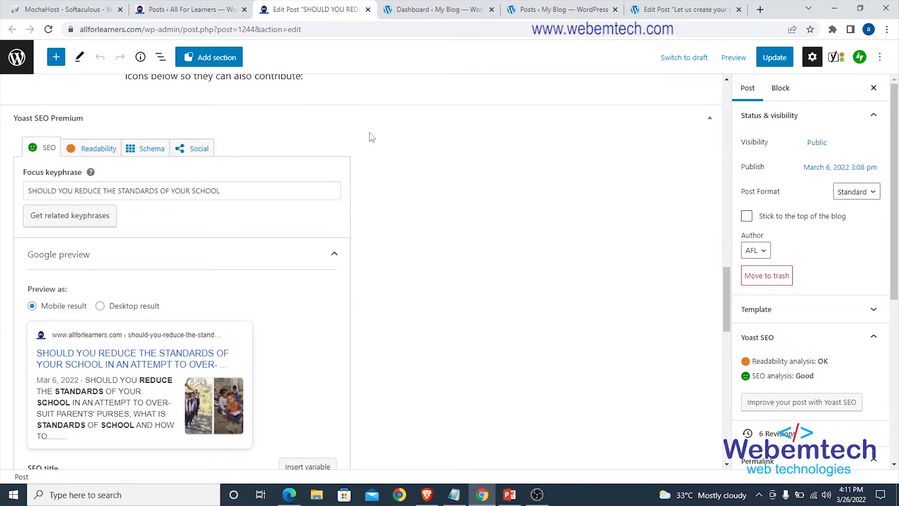
Return to the brochure post's editor and view its Yoast SEO focus keyphrase, Google preview and SEO title.
click(577, 10)
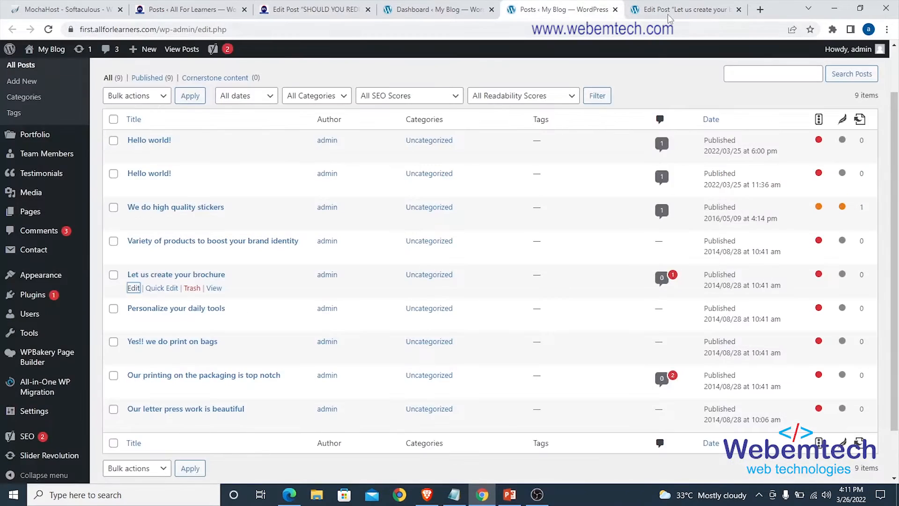
click(669, 16)
scroll(428, 205, down, 3)
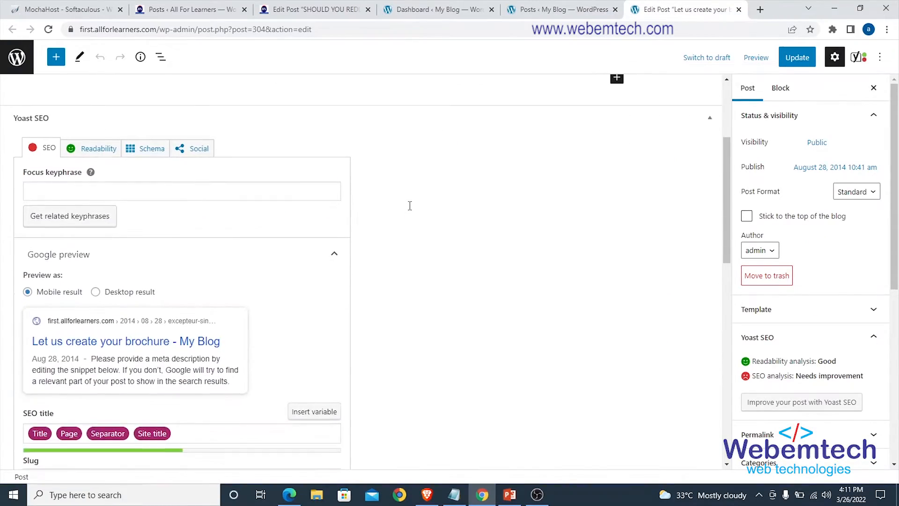
Switch to PowerPoint and review the Yoast optimisation checklist slide, highlighting "Post and page titles" and "Robot.txt", with a look at the Yoast Plugin Setup slide.
scroll(409, 204, up, 1)
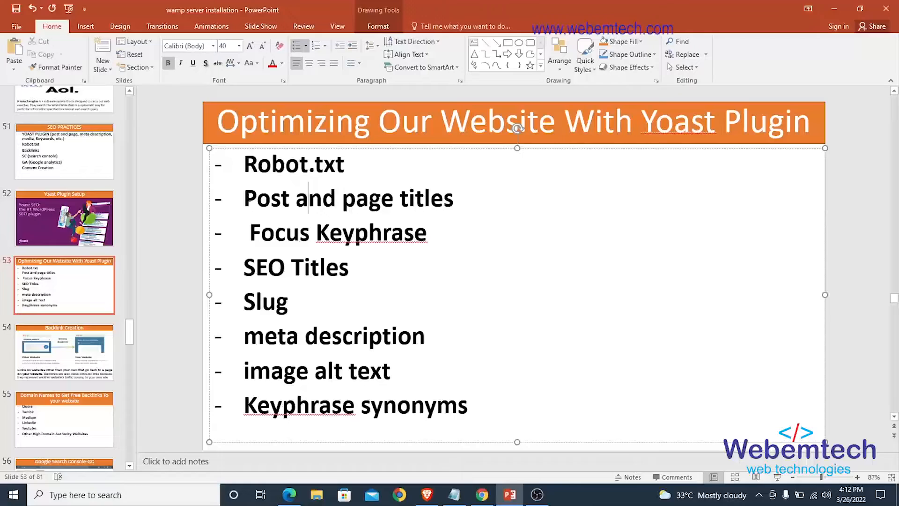
drag(244, 199, 426, 206)
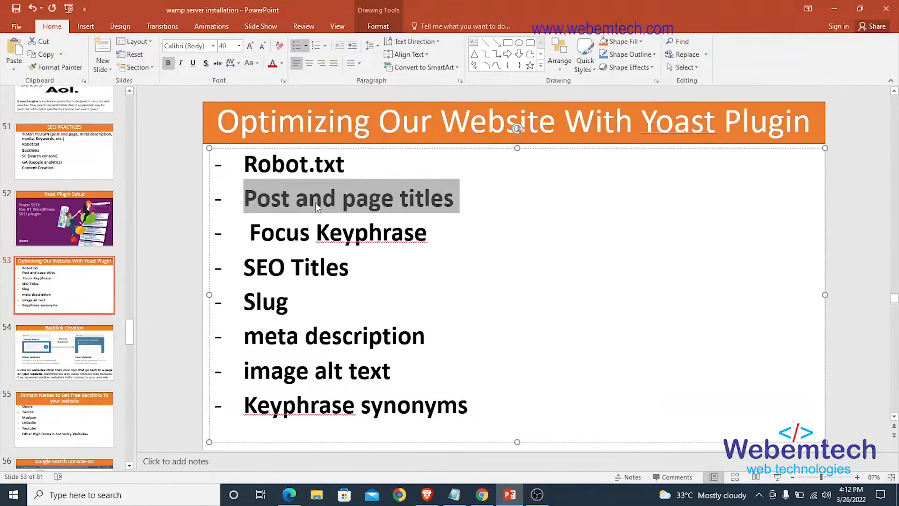
click(281, 199)
drag(243, 201, 456, 204)
click(378, 204)
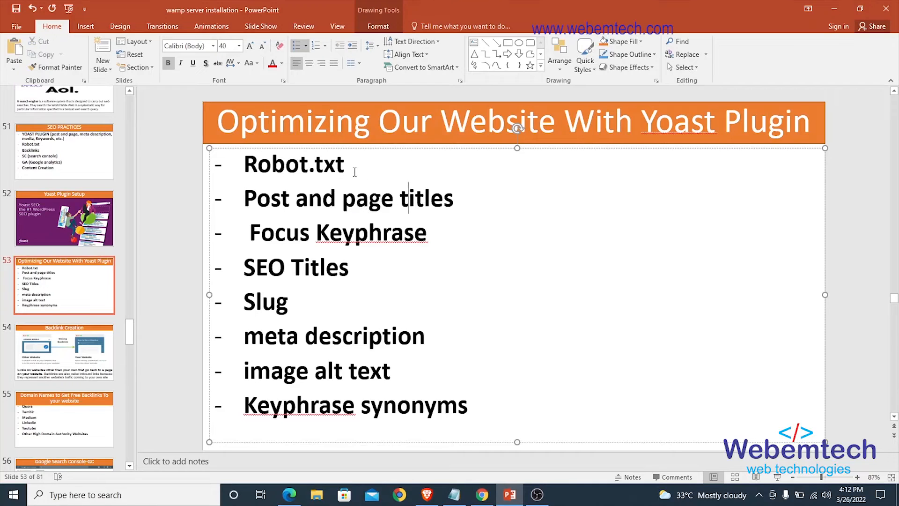
drag(353, 164, 269, 174)
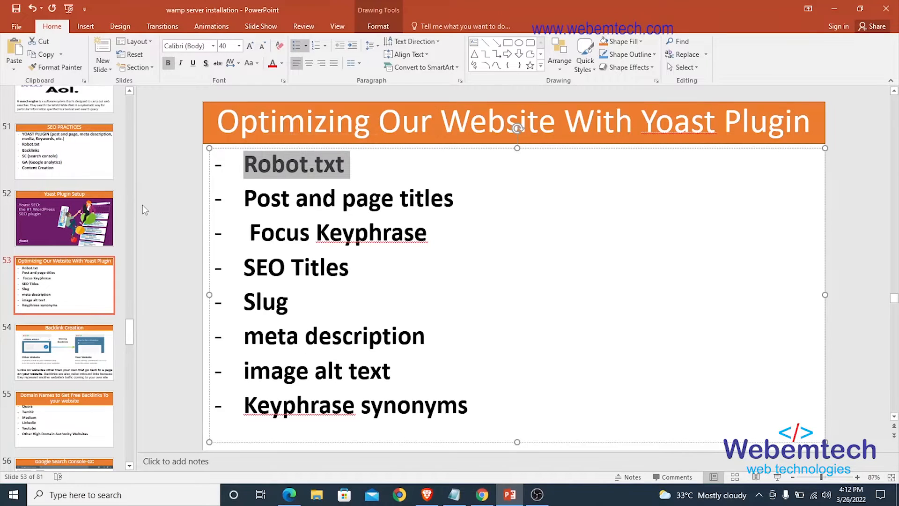
click(45, 210)
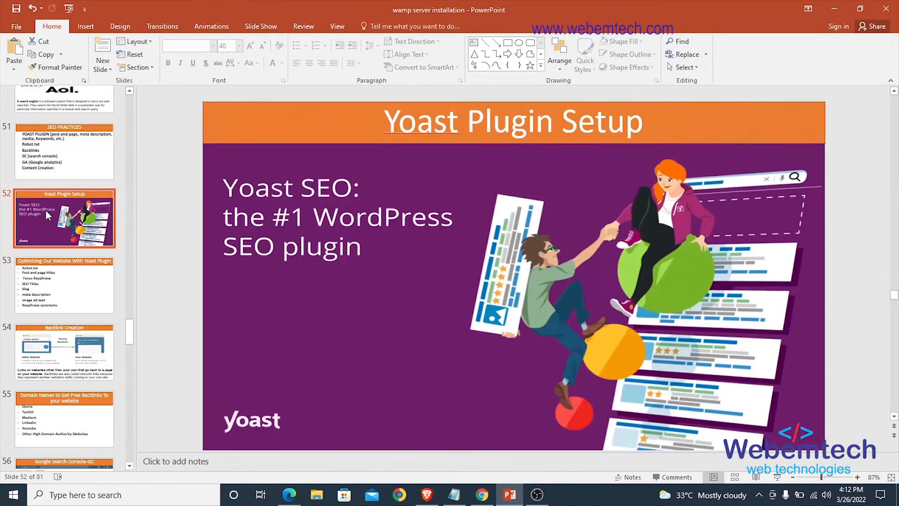
click(78, 287)
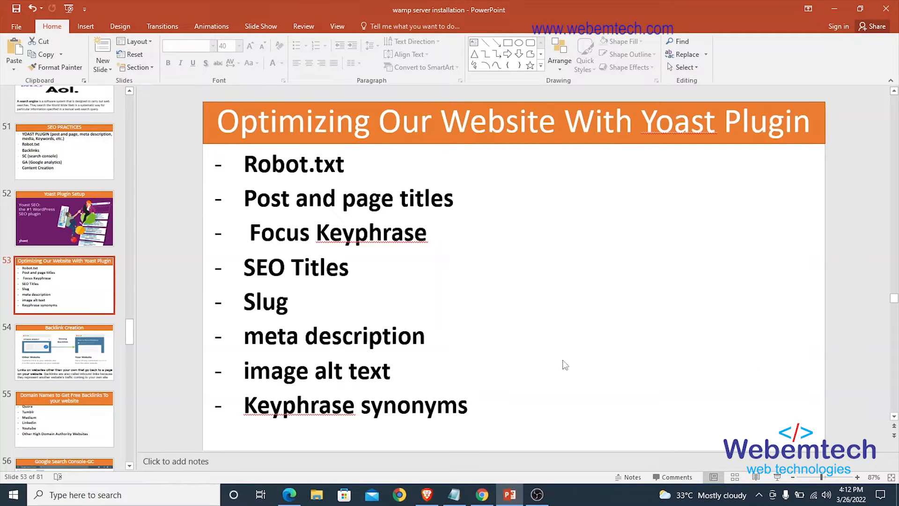
Return to the brochure post in Chrome and copy its title "Let us create your brochure" into the Yoast focus keyphrase.
click(483, 495)
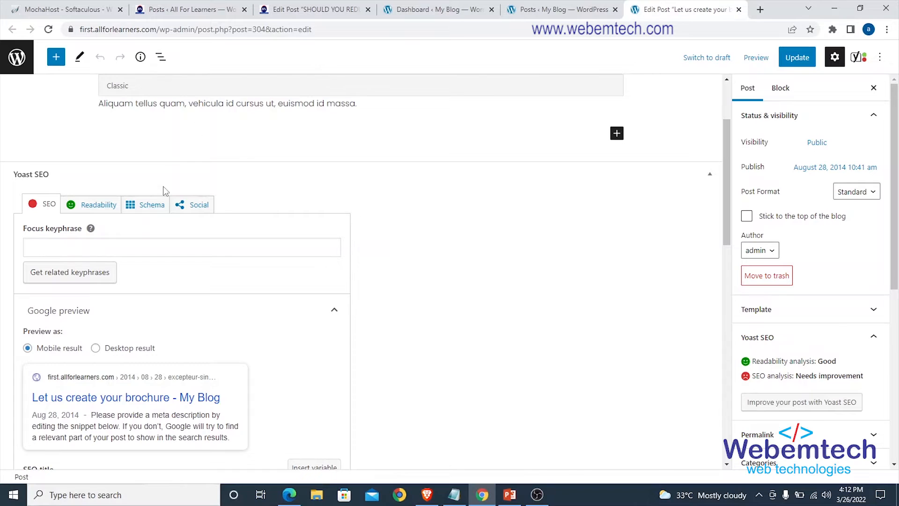
scroll(184, 177, up, 2)
drag(96, 127, 318, 130)
key(ctrl+c)
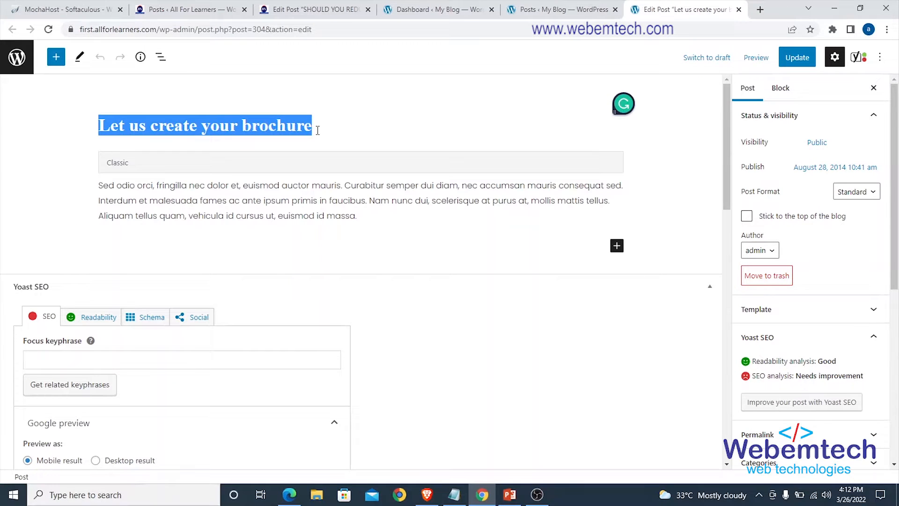
click(271, 201)
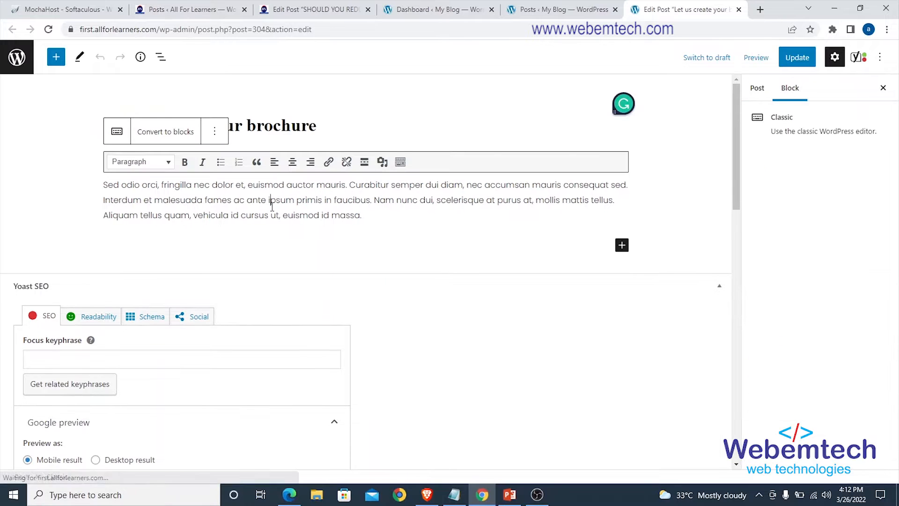
click(268, 125)
scroll(256, 189, down, 4)
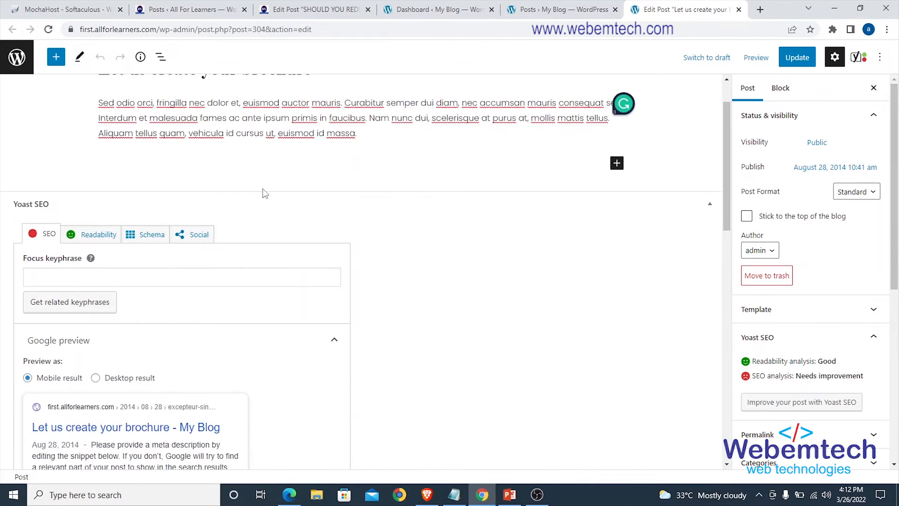
scroll(51, 182, up, 1)
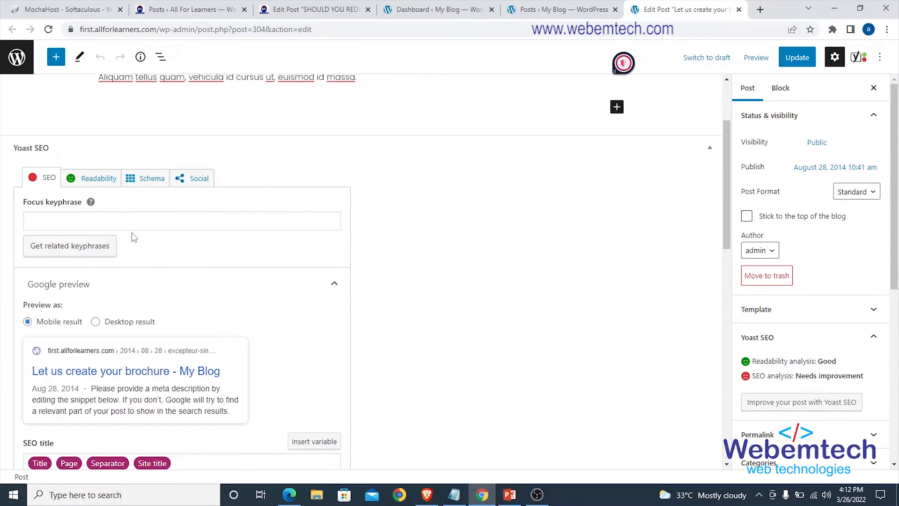
click(105, 221)
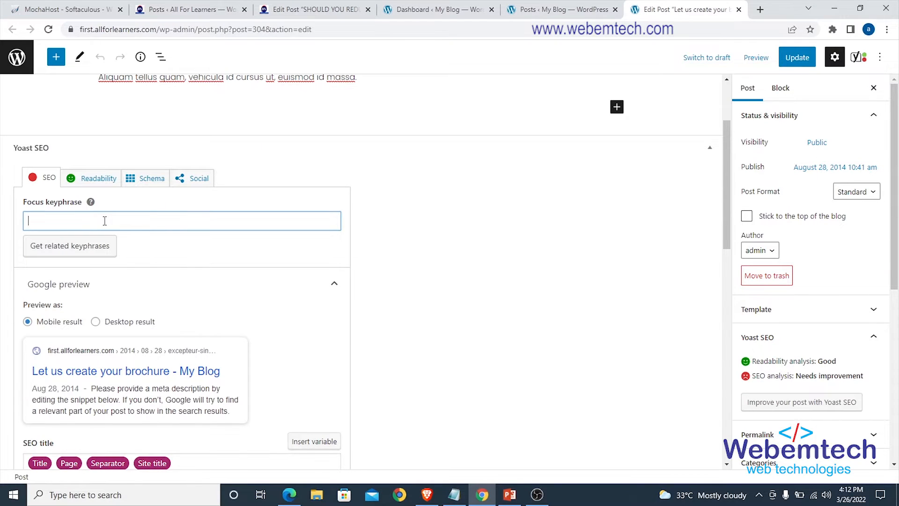
key(ctrl+v)
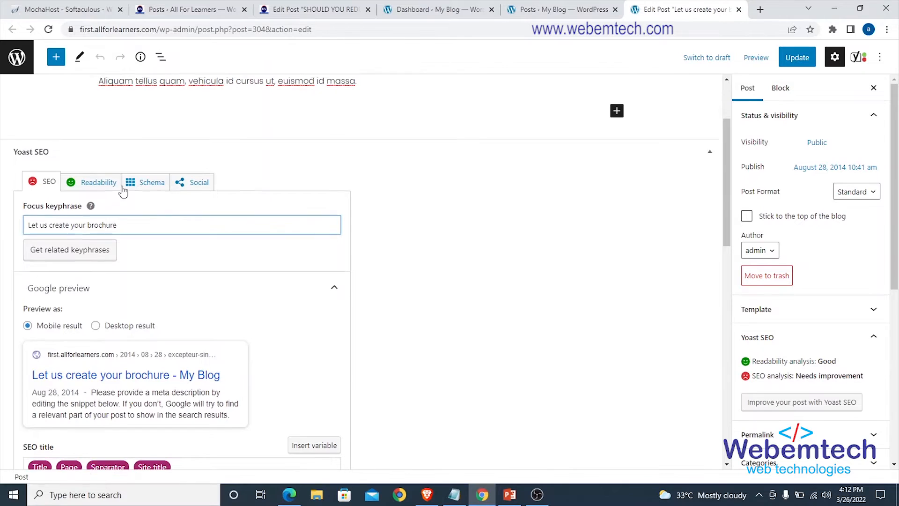
Check the optimisation checklist slide in PowerPoint, then return to Chrome and compare the brochure post's title with its focus keyphrase.
scroll(123, 192, up, 2)
scroll(134, 262, down, 2)
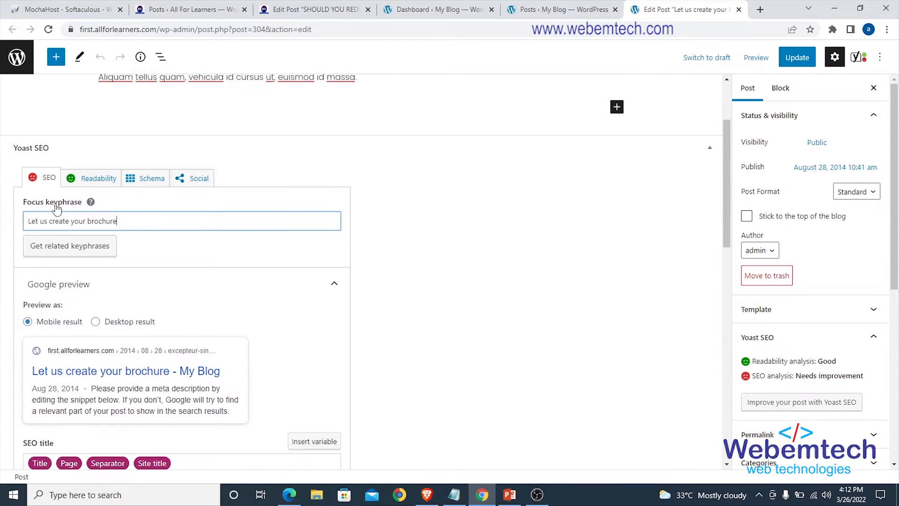
click(509, 495)
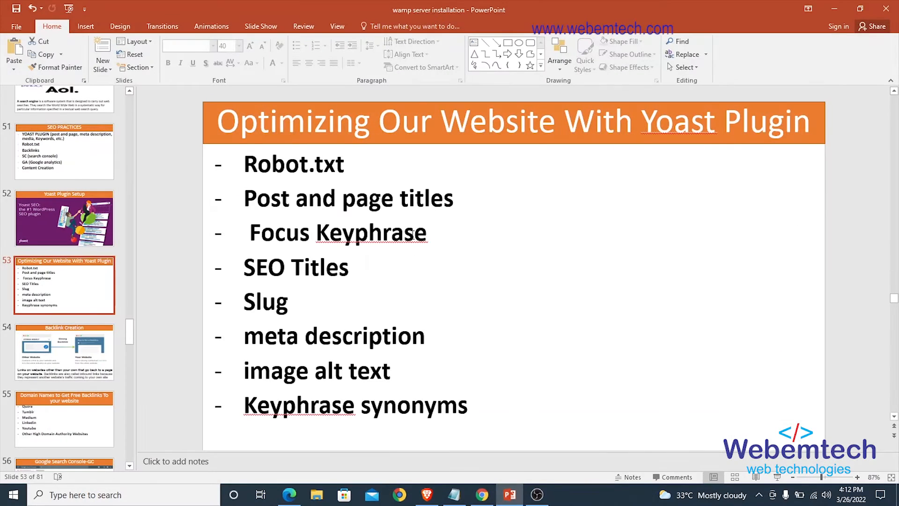
click(834, 9)
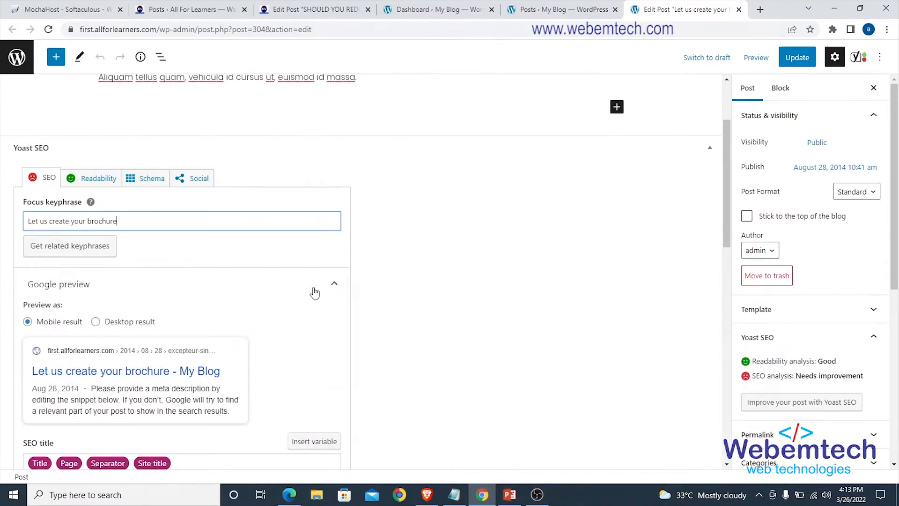
scroll(118, 220, up, 2)
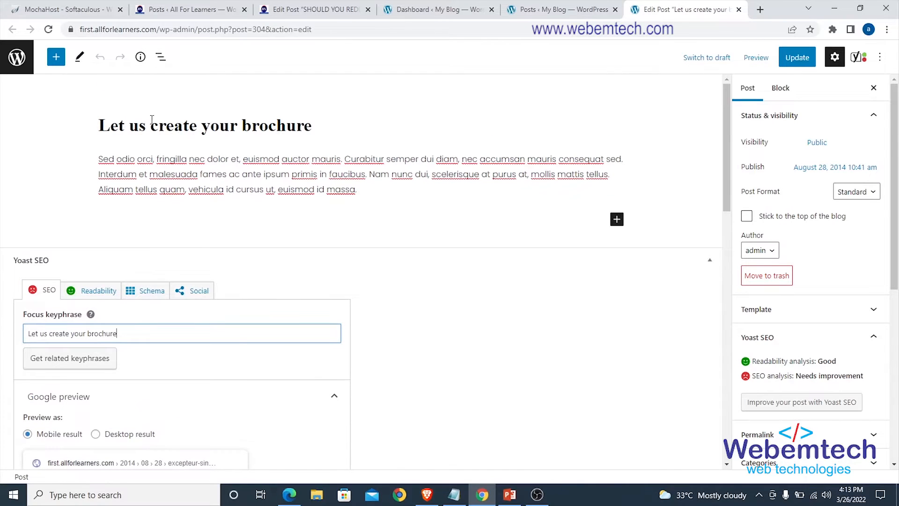
scroll(121, 214, down, 3)
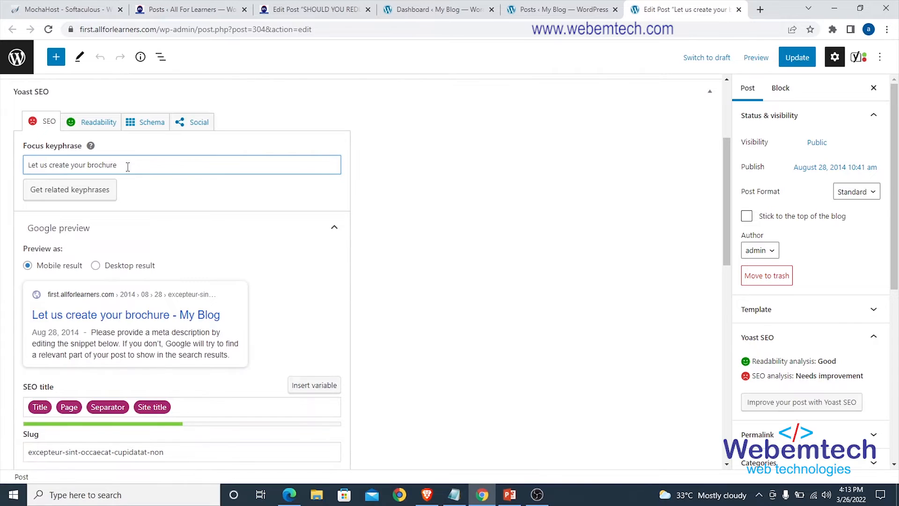
scroll(127, 167, up, 1)
scroll(128, 172, down, 2)
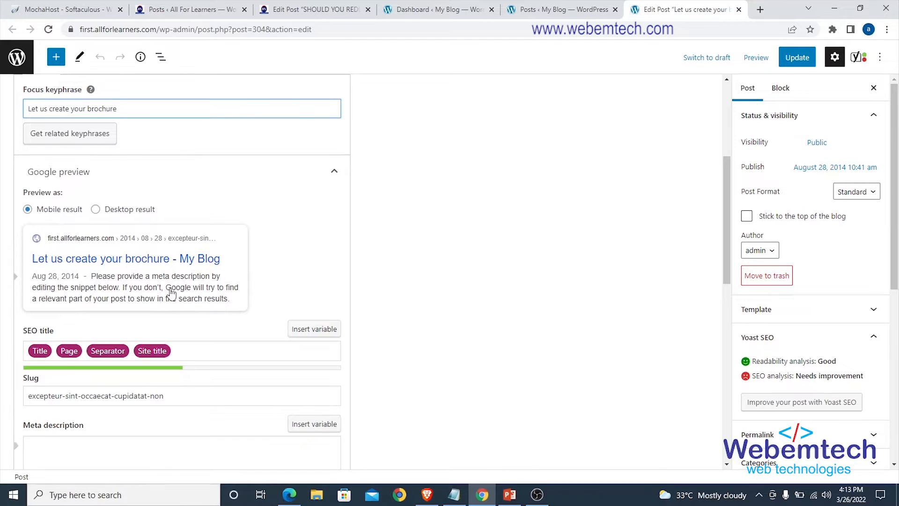
Preview the brochure post's Google snippet as a desktop result, return it to the mobile result, and view the SEO fields below.
click(96, 209)
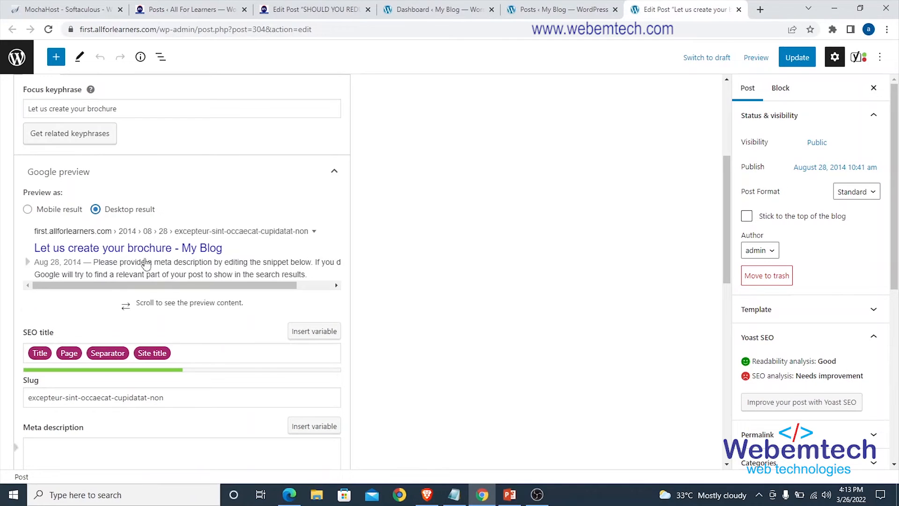
click(29, 209)
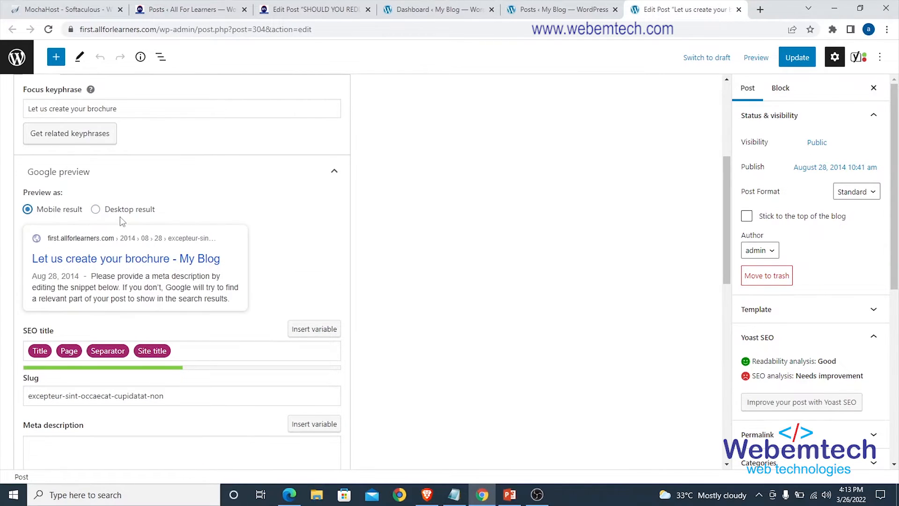
scroll(121, 222, down, 1)
scroll(121, 222, down, 1)
scroll(120, 221, down, 1)
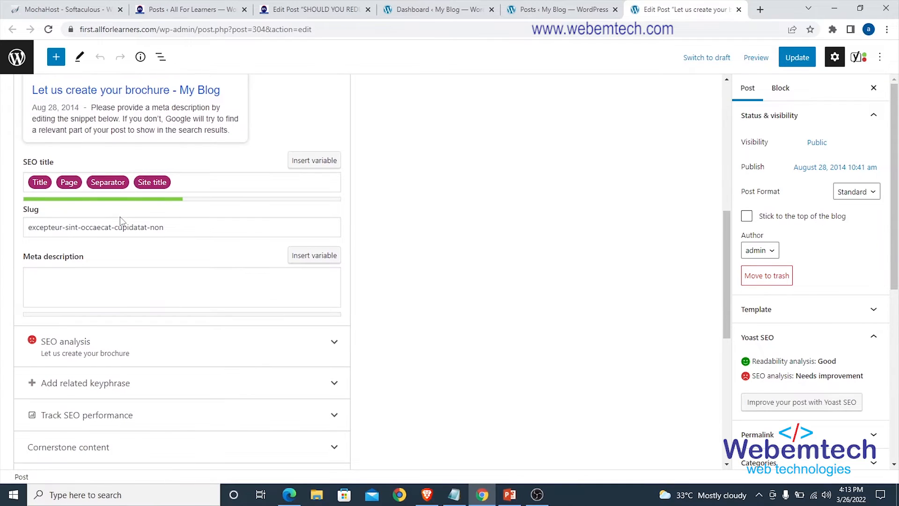
Remove the Site title variable from the brochure post's SEO title and undo the removal.
click(134, 176)
scroll(138, 190, up, 2)
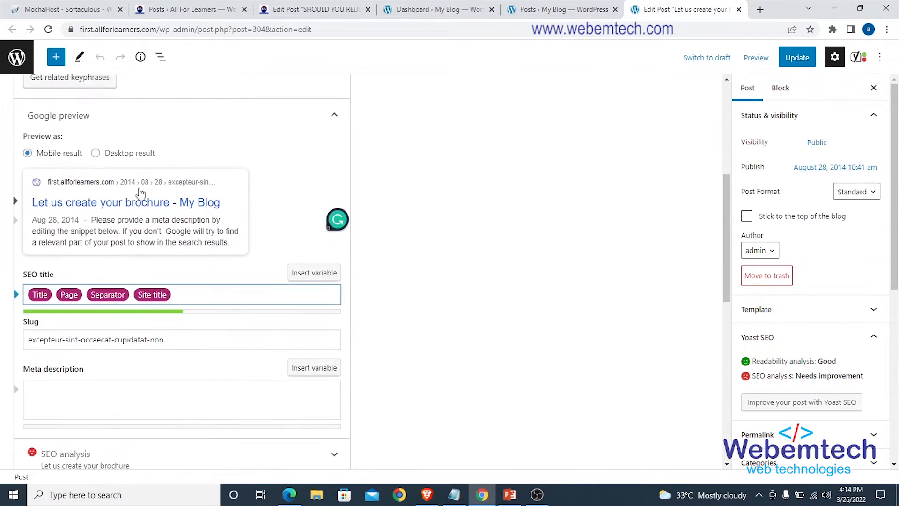
scroll(153, 230, down, 1)
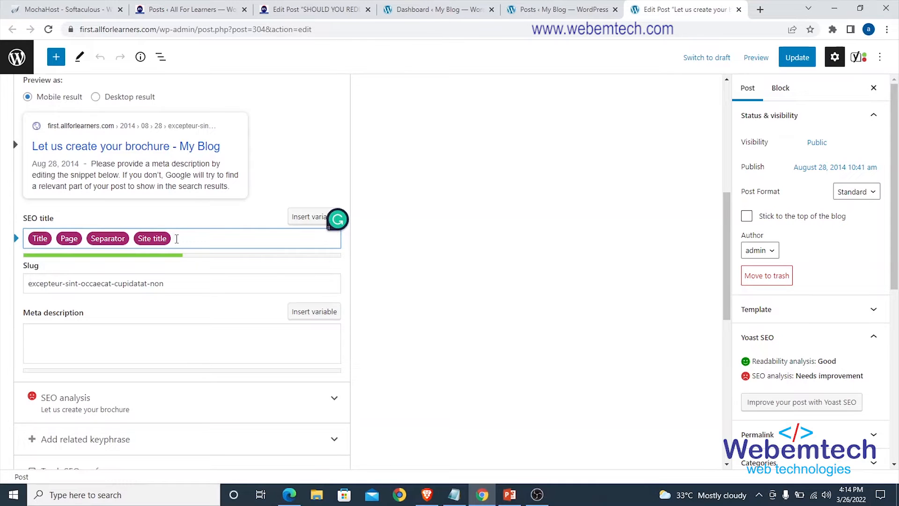
key(BackSpace)
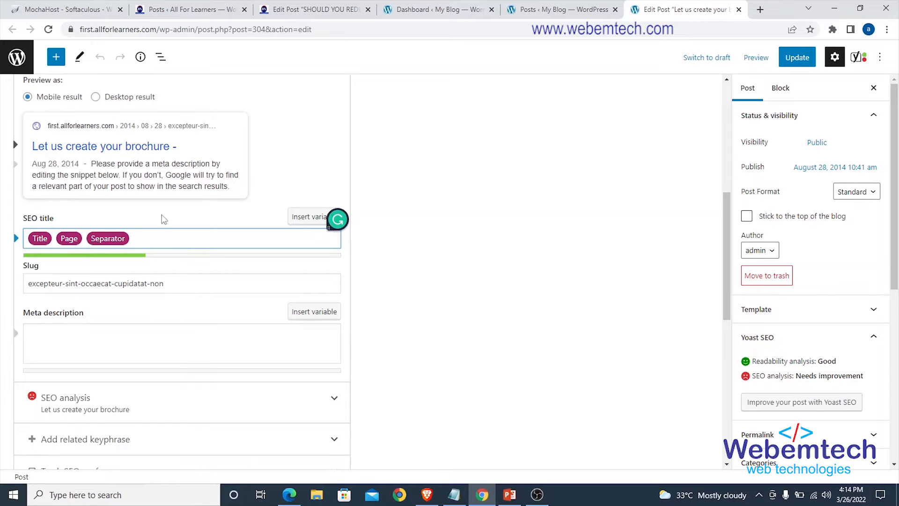
key(ctrl+z)
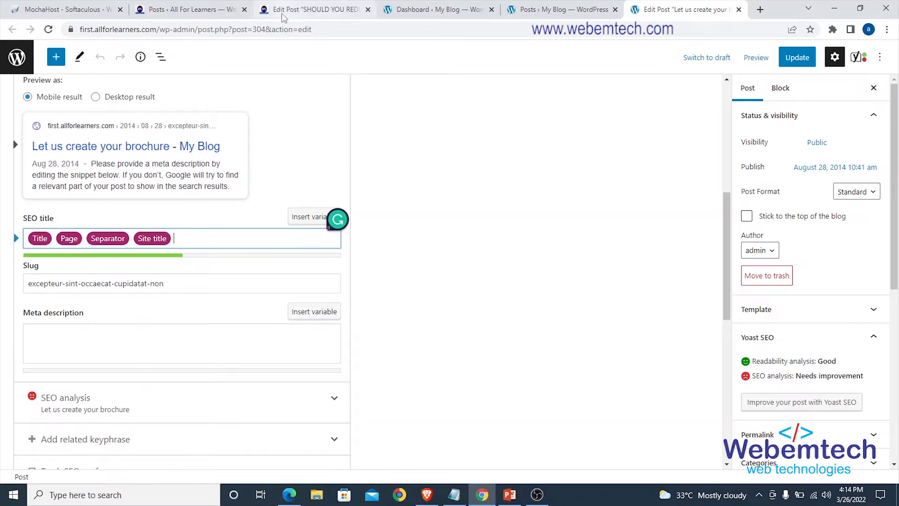
Open the My Blog site from its WordPress admin in a new browser tab and view the site title on the home page.
click(552, 11)
click(466, 17)
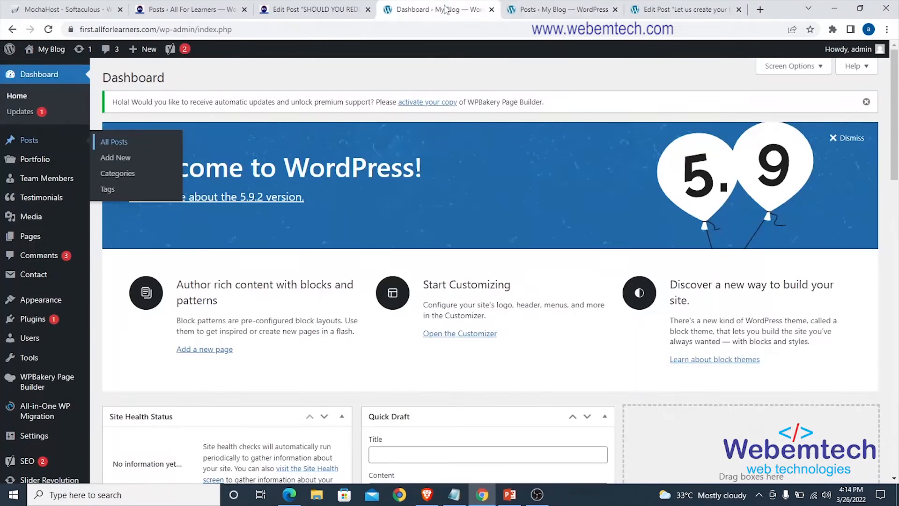
click(527, 12)
mouse_move(62, 49)
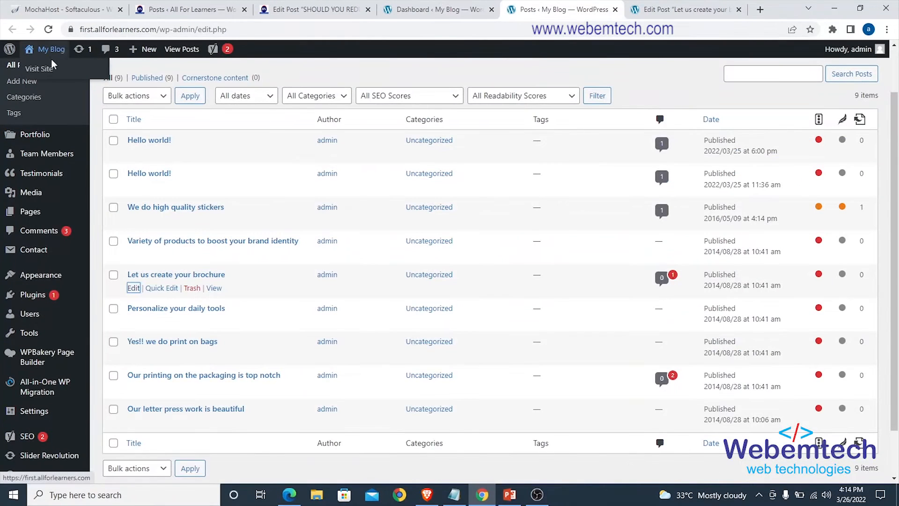
right_click(45, 69)
click(61, 76)
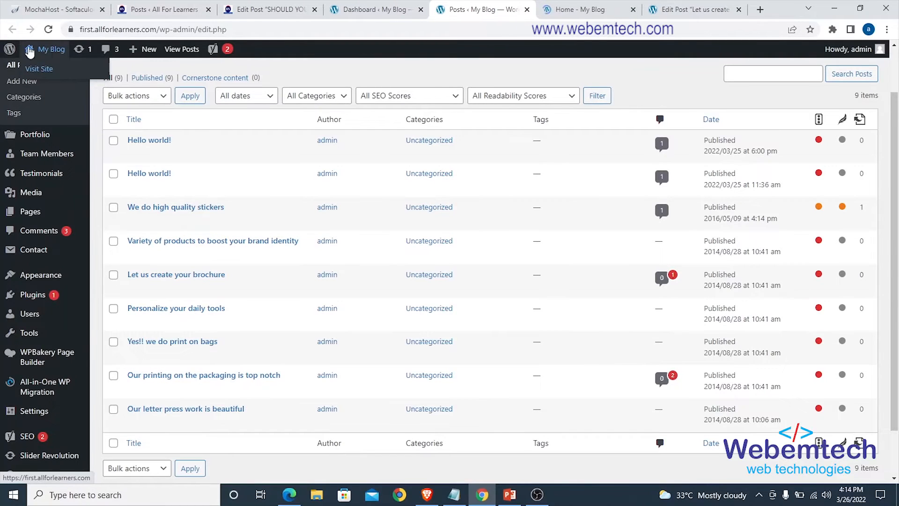
click(574, 11)
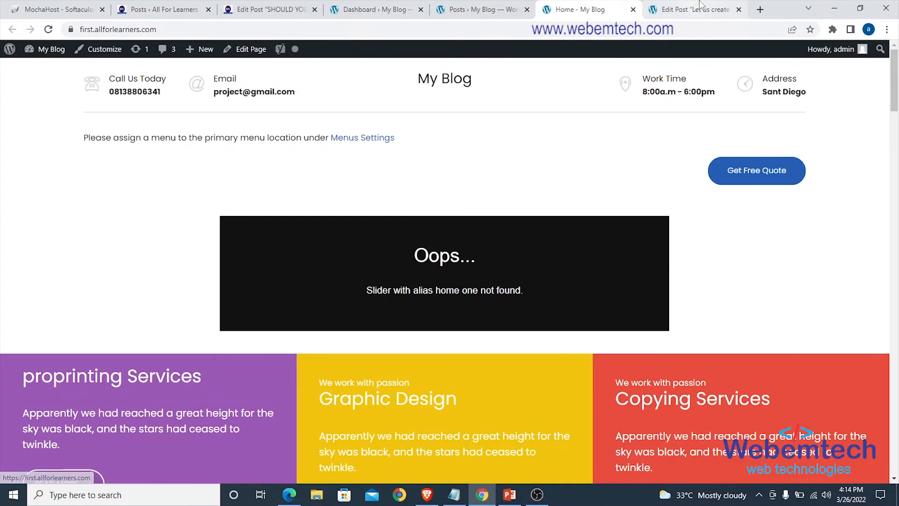
Return to the brochure post's editor and examine its SEO title variables, slug and empty meta description against the post title and focus keyphrase.
click(684, 11)
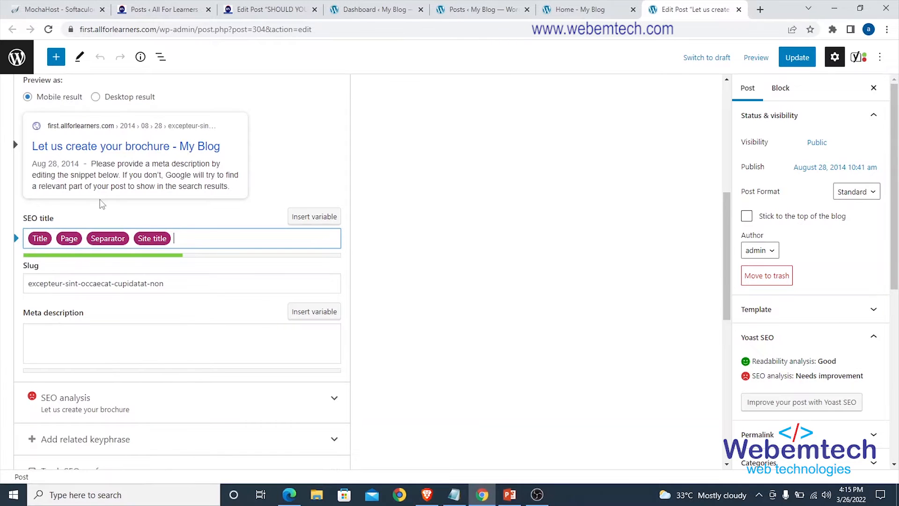
scroll(76, 224, down, 1)
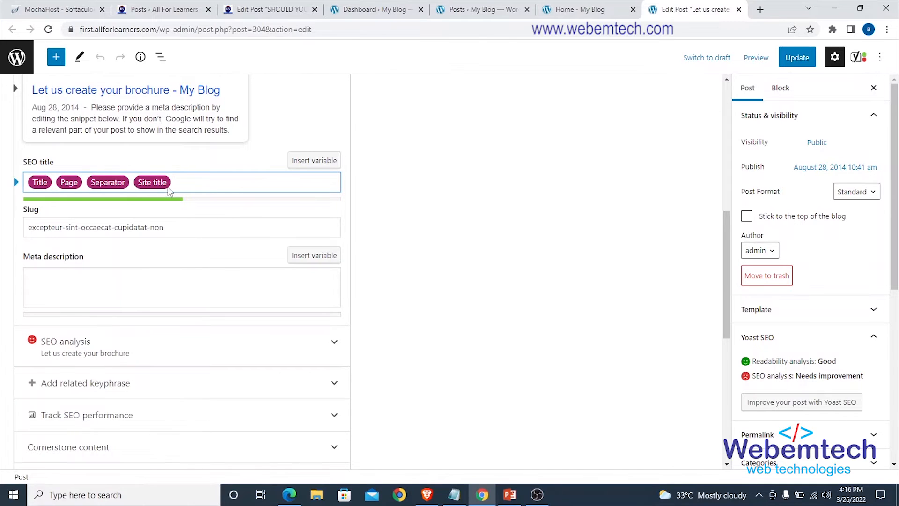
scroll(170, 192, down, 1)
scroll(170, 192, up, 1)
scroll(171, 226, up, 5)
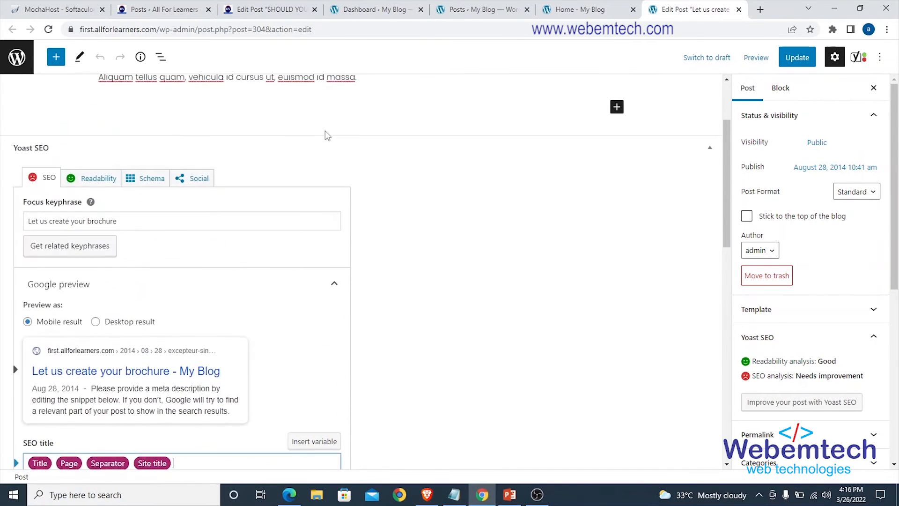
scroll(296, 152, down, 6)
scroll(241, 174, up, 9)
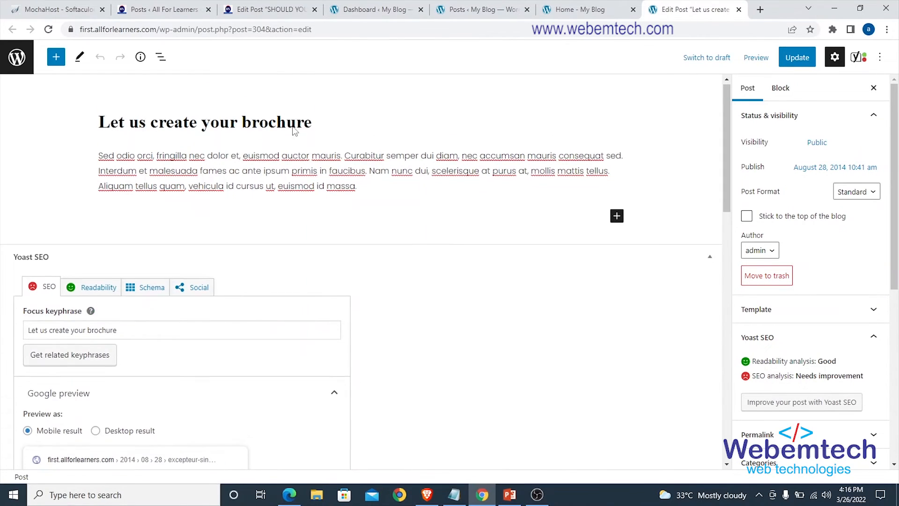
scroll(237, 229, down, 4)
scroll(227, 236, down, 2)
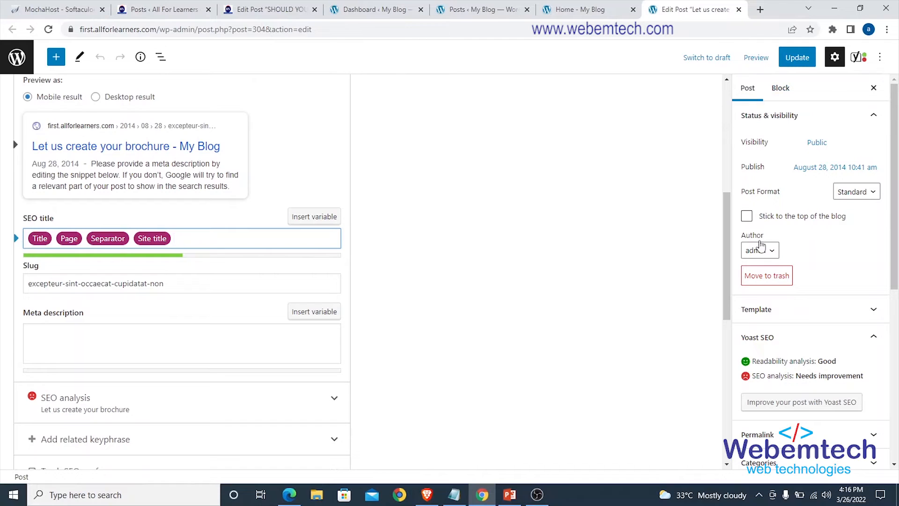
Show the brochure post's permalink settings and replace its Yoast SEO slug with let-us-create-your-brochure.
scroll(777, 234, down, 5)
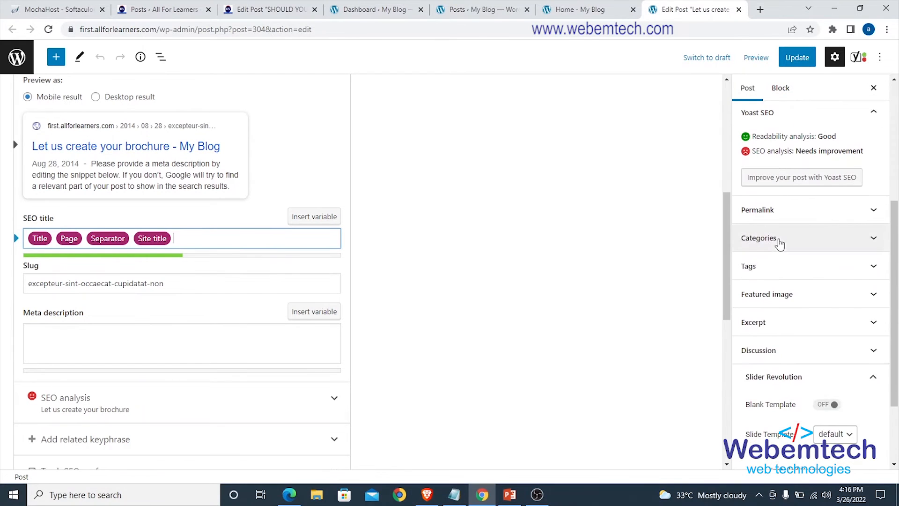
click(781, 212)
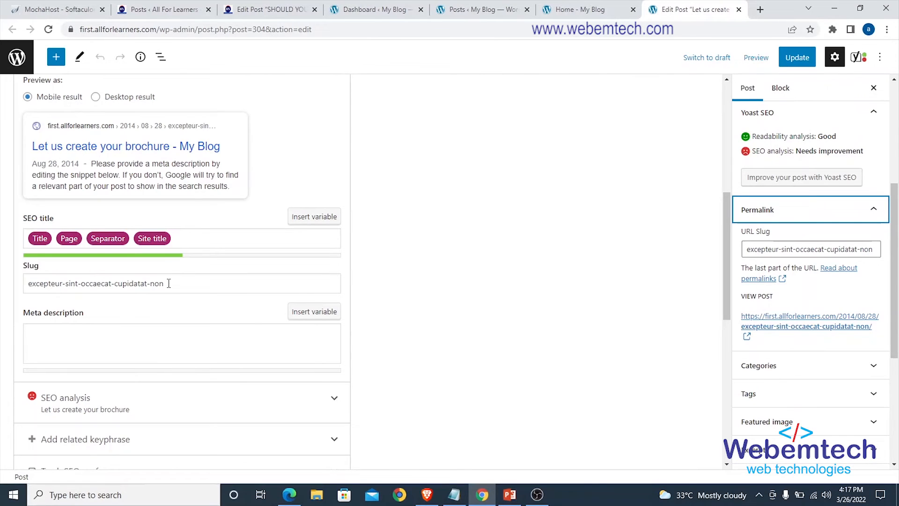
scroll(370, 257, up, 4)
scroll(369, 257, down, 5)
drag(166, 228, 2, 228)
key(BackSpace)
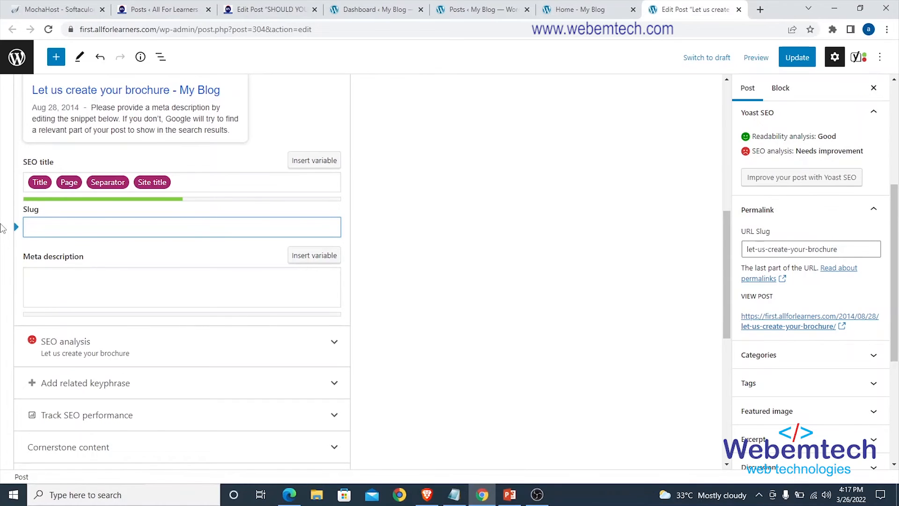
text(l)
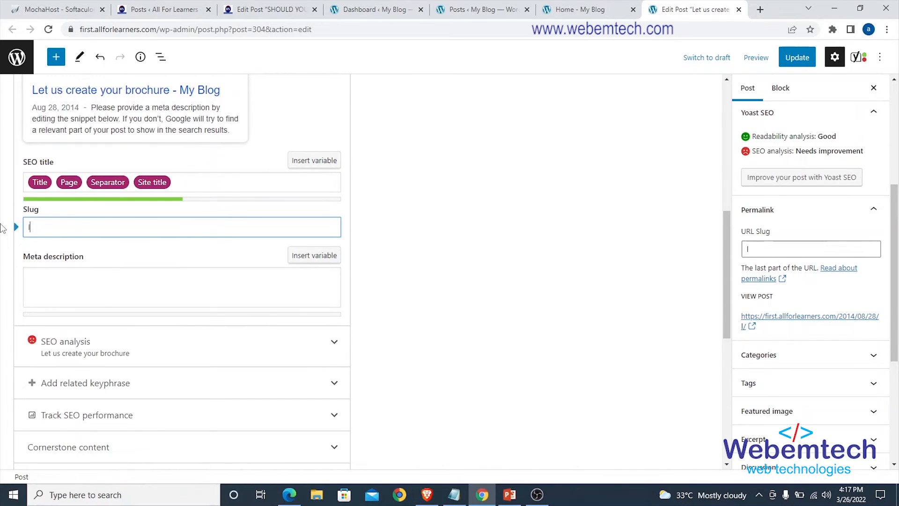
text(et-us-c)
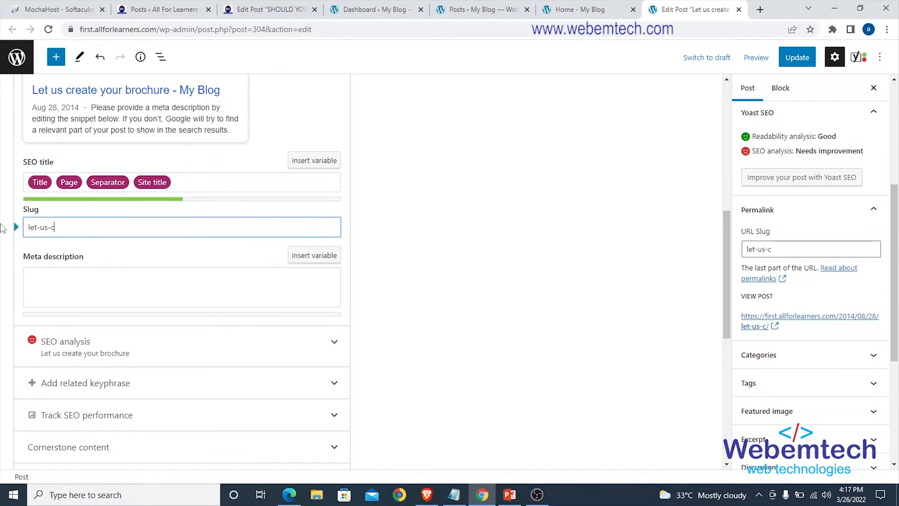
text(reate-your-)
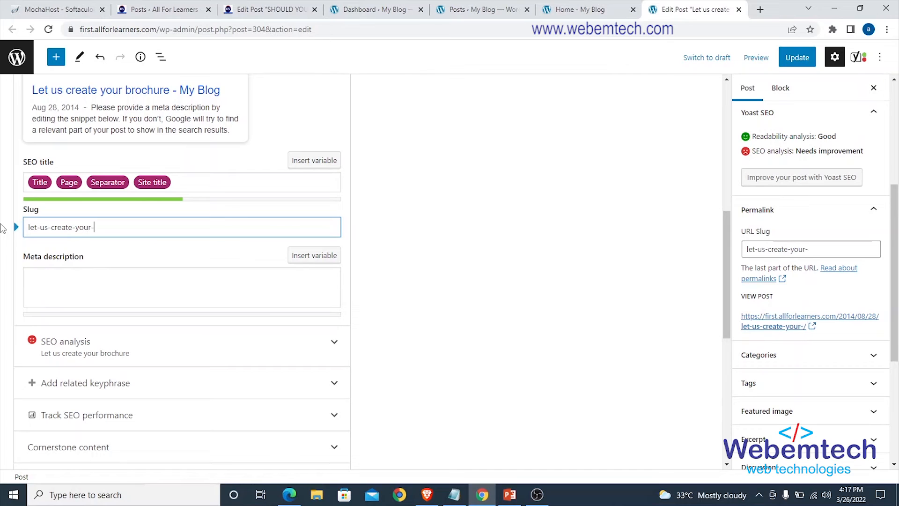
text(brochure)
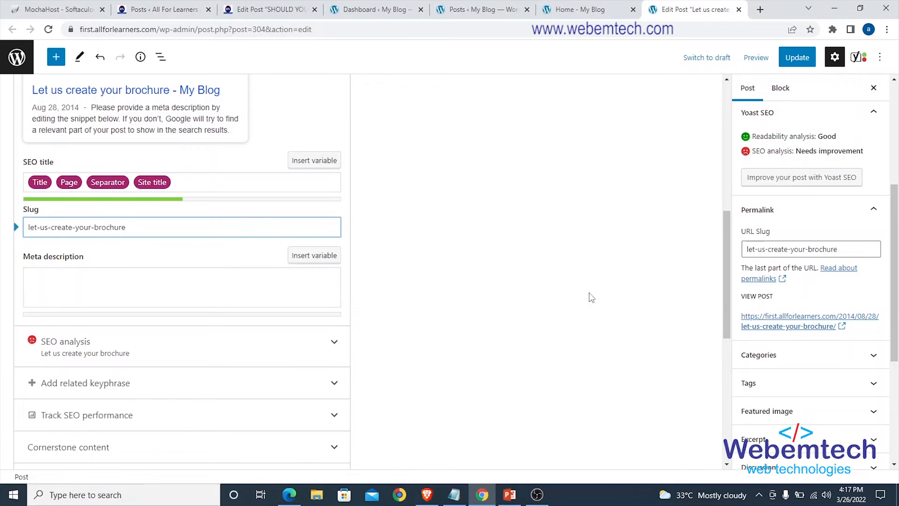
Compare the permalink's URL slug with the Yoast SEO slug, and collapse the permalink settings.
drag(842, 249, 734, 258)
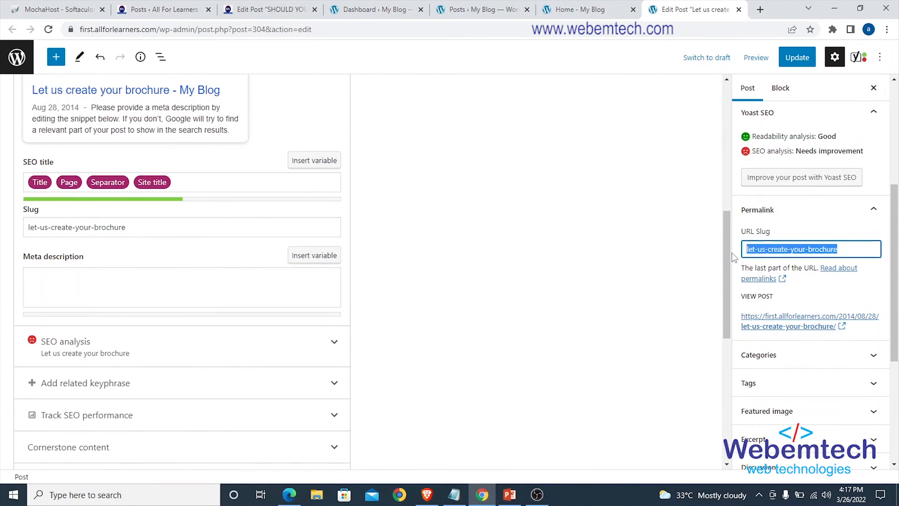
click(180, 229)
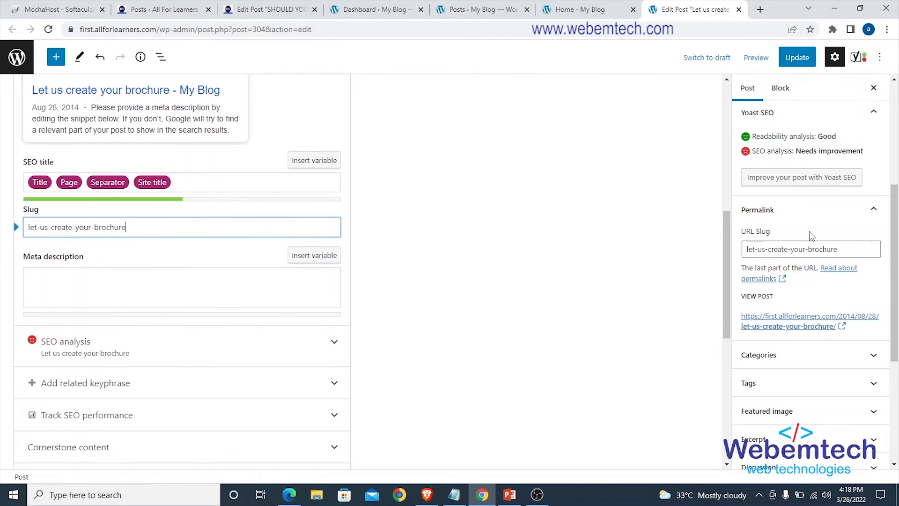
drag(841, 250, 745, 250)
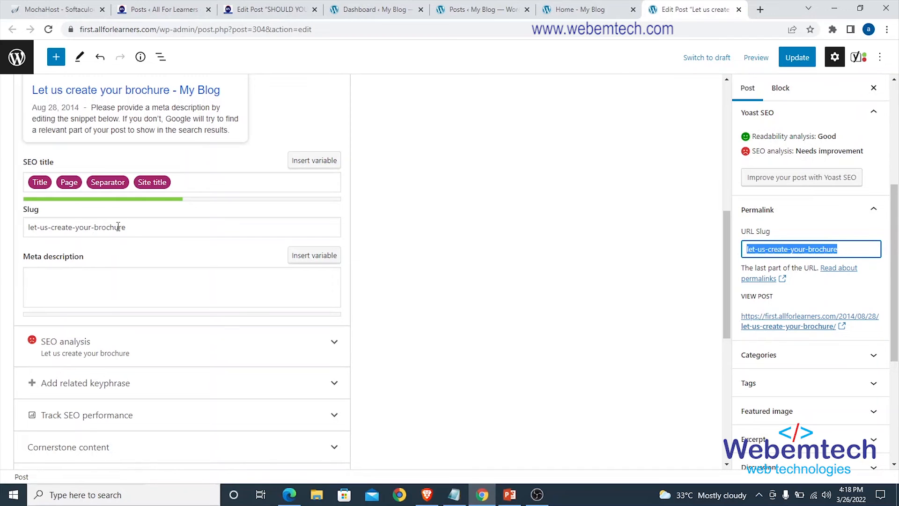
click(133, 228)
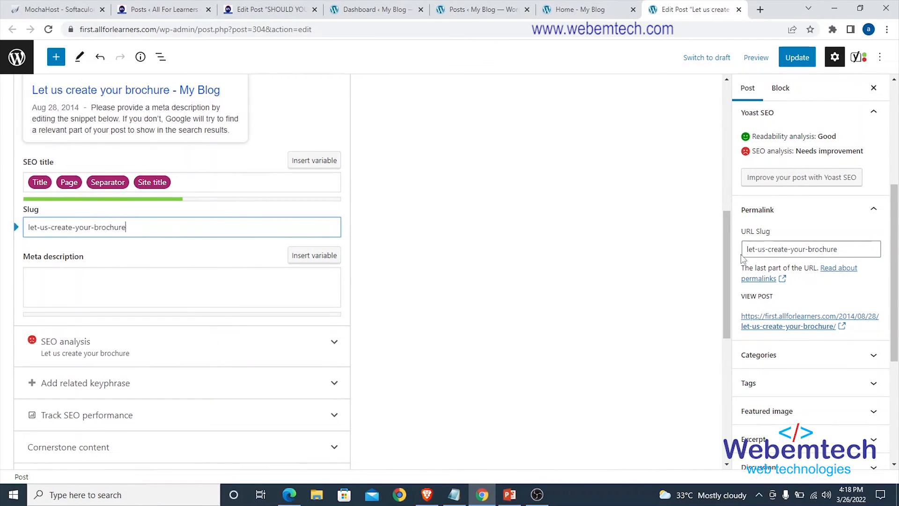
click(874, 209)
Switch to the PowerPoint slide on optimising with the Yoast plugin and highlight the Focus Keyphrase, SEO Titles and Slug items.
key(alt+Tab)
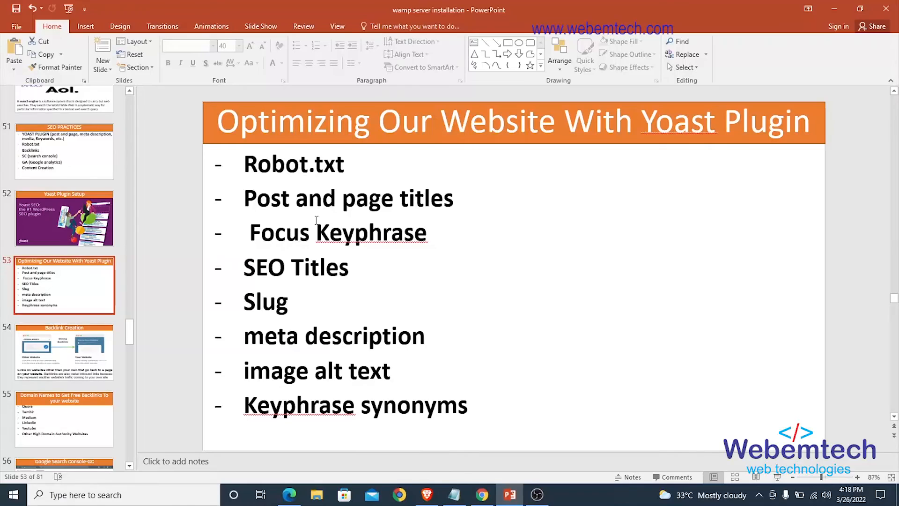
triple_click(261, 236)
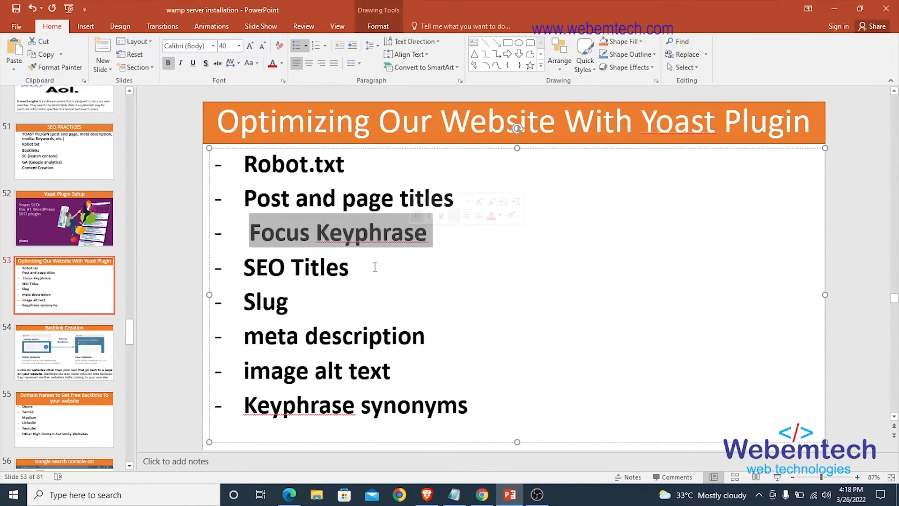
triple_click(347, 271)
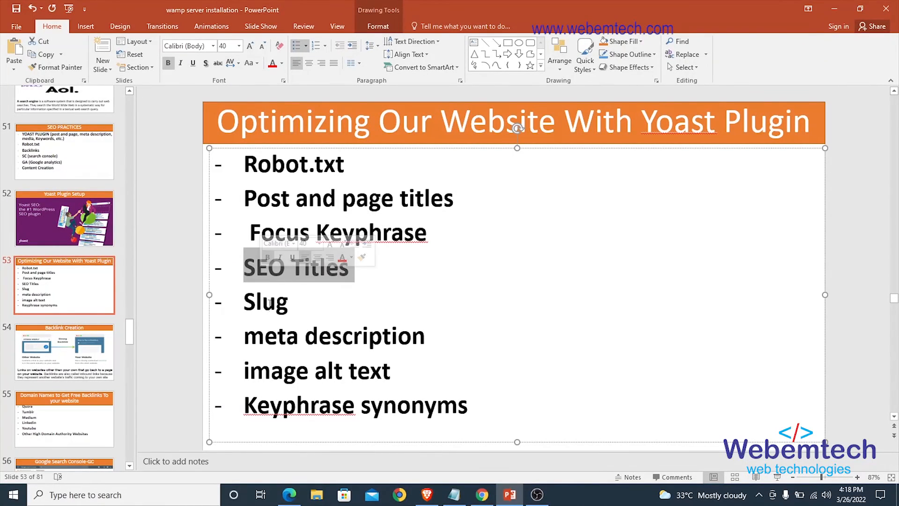
triple_click(295, 307)
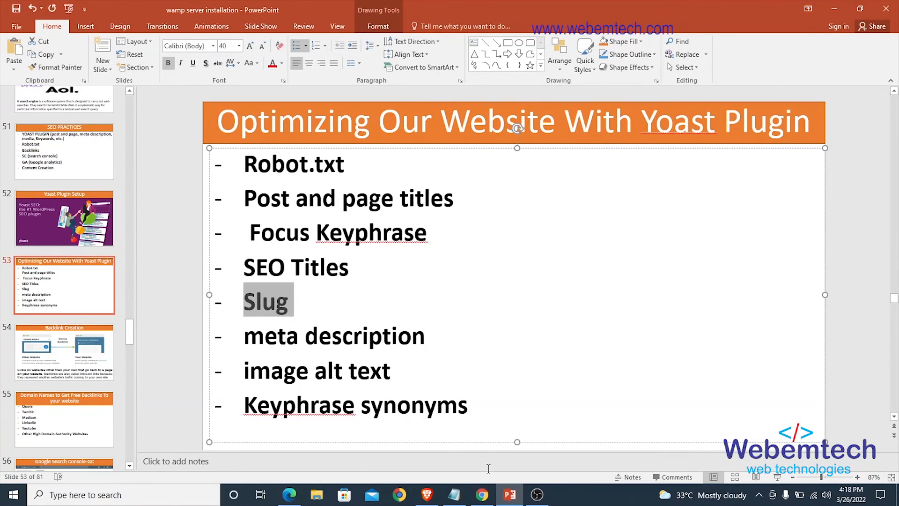
triple_click(323, 238)
Return to the brochure post's editor in Chrome and review its title, focus keyphrase, SEO title, slug and meta description fields.
click(485, 494)
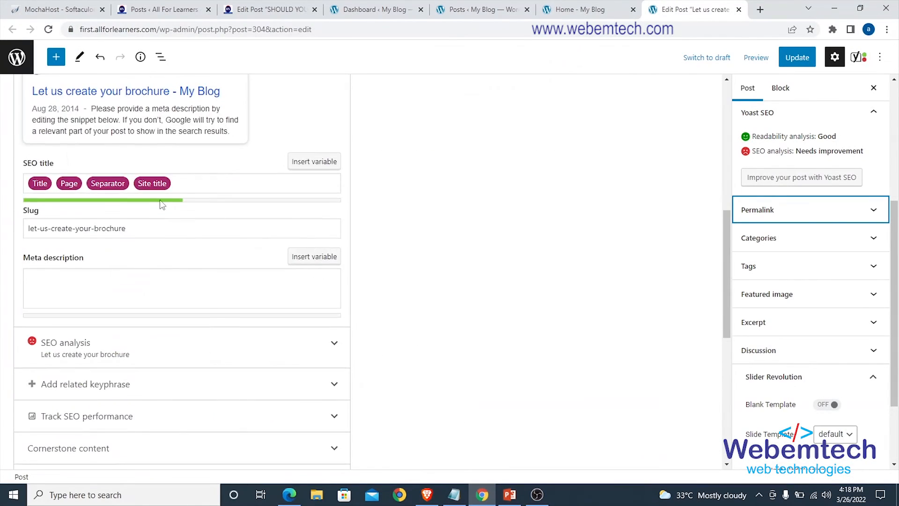
scroll(159, 200, up, 4)
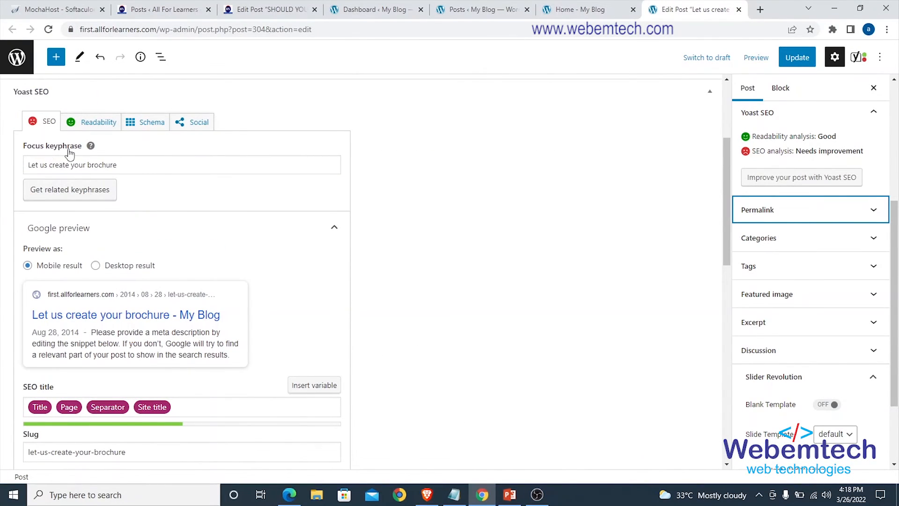
scroll(135, 181, up, 3)
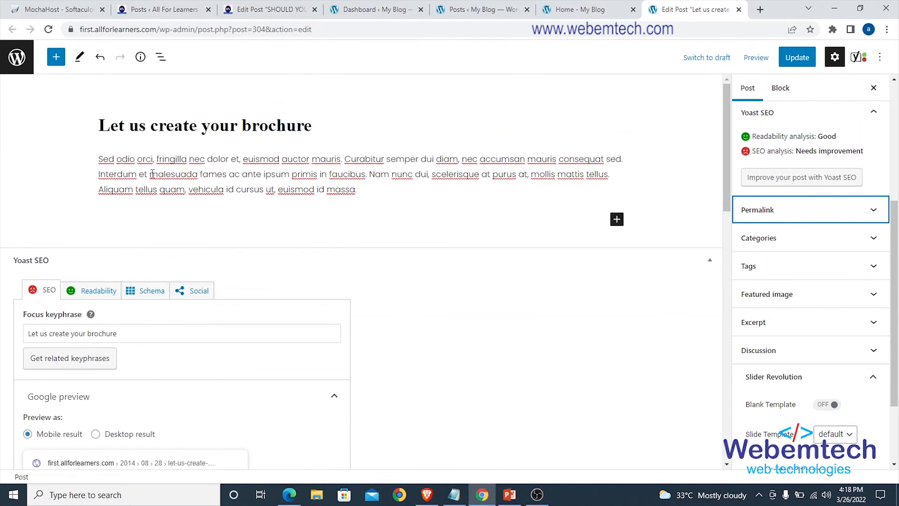
scroll(51, 311, down, 6)
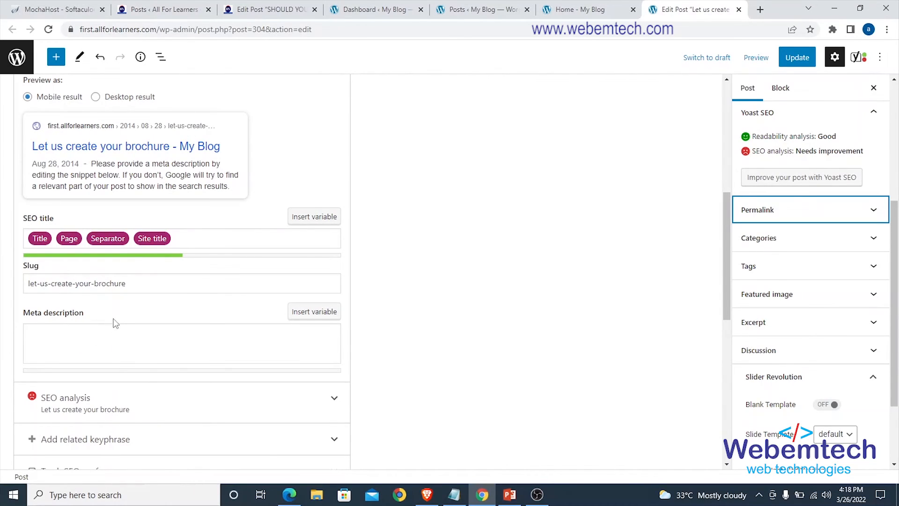
Open the Google home page in a new browser tab.
click(761, 9)
click(429, 27)
text(w)
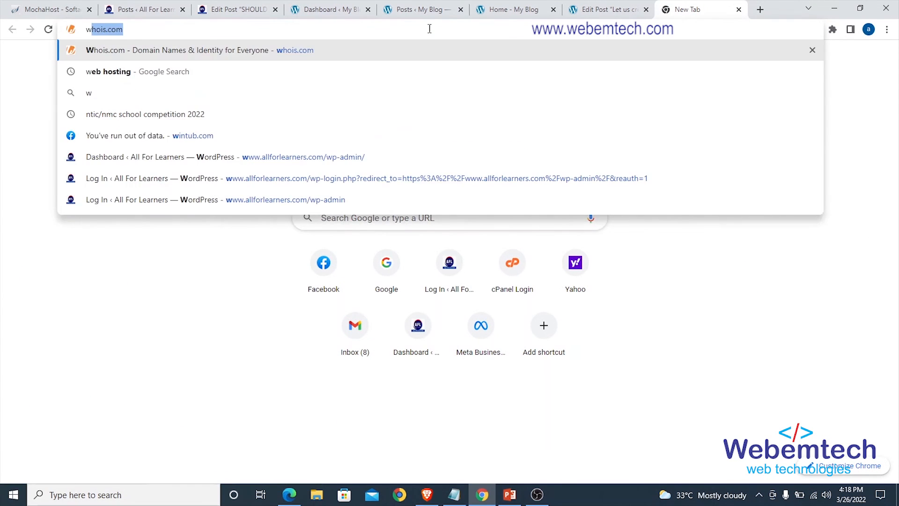
text(ww)
key(Return)
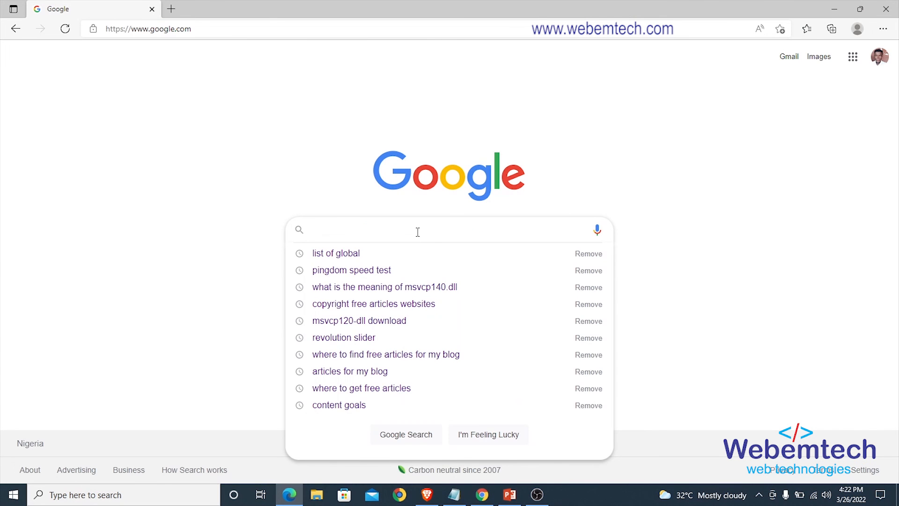
Search Google in Microsoft Edge for "list of global competitions in Nigeria 2022".
text(list of glo)
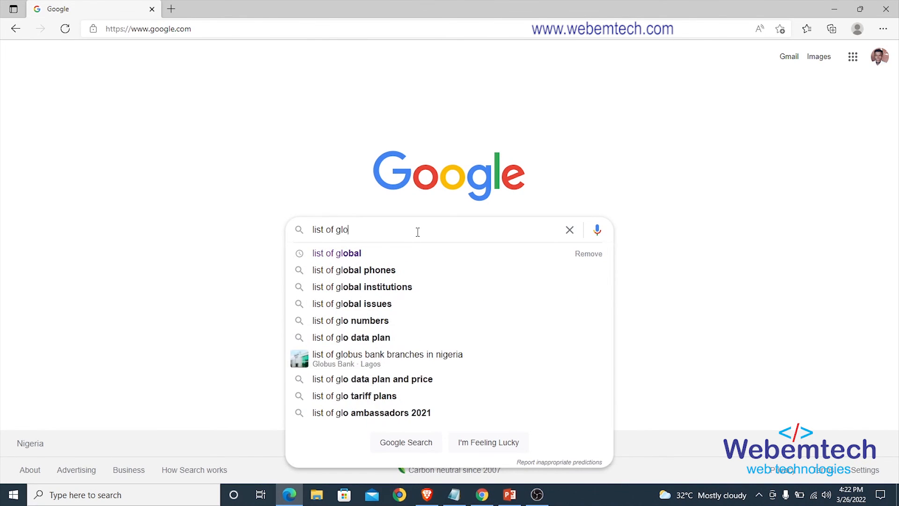
text(bal competitio)
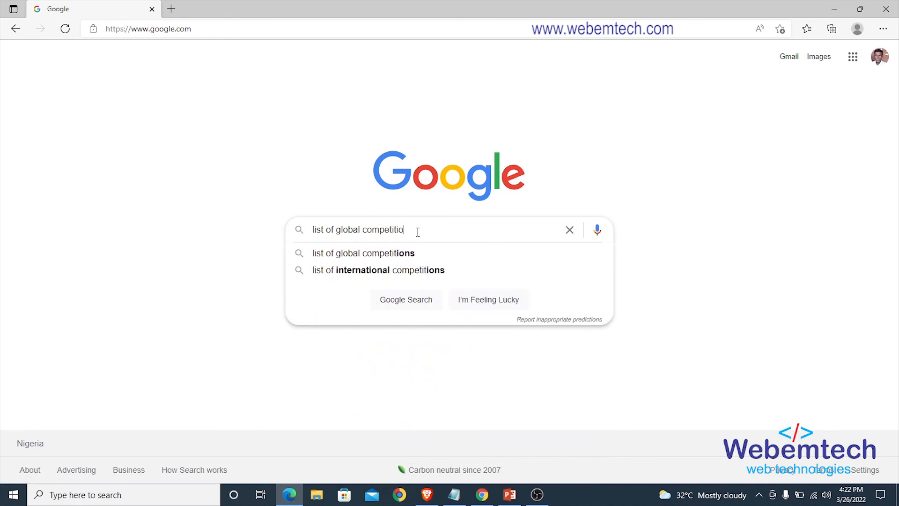
text(ns in Nigeria)
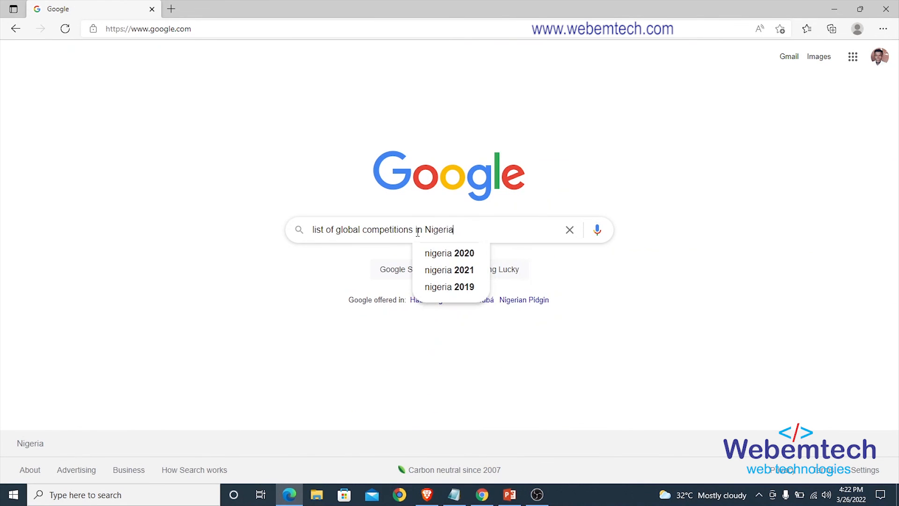
text( 2022)
key(Return)
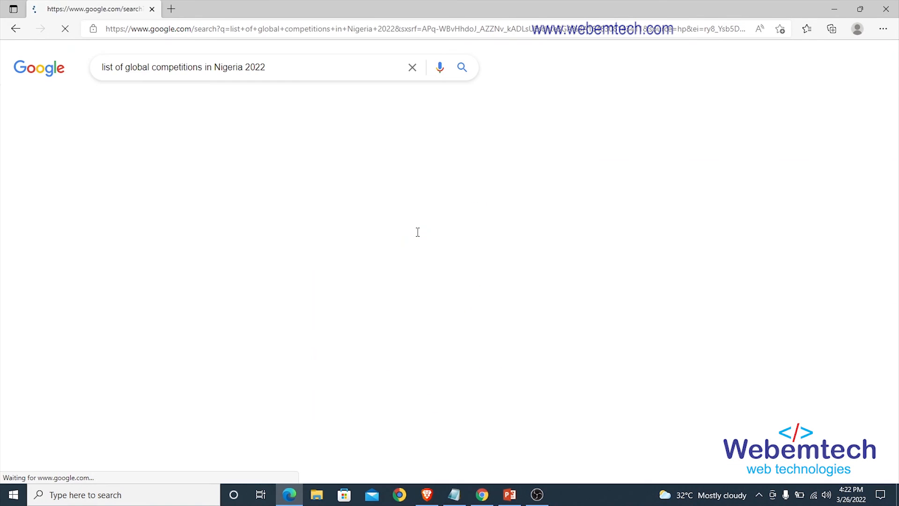
Examine the search results and highlight the title of the Mediangr result on contests and competitions, then clear the highlight.
scroll(307, 267, down, 2)
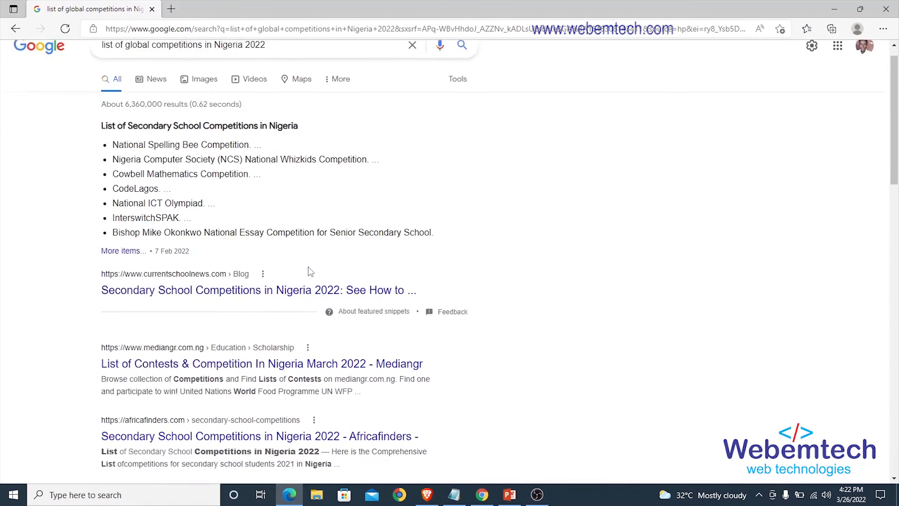
scroll(255, 309, down, 1)
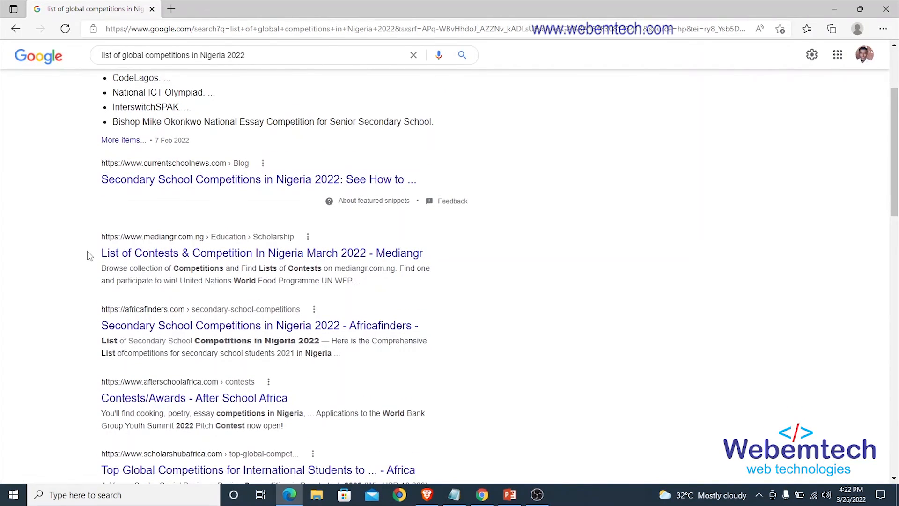
drag(89, 255, 368, 258)
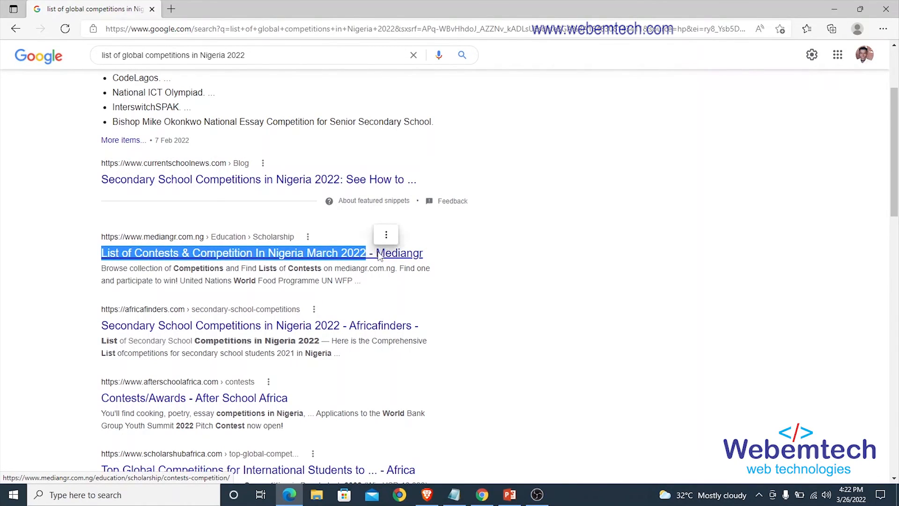
click(431, 251)
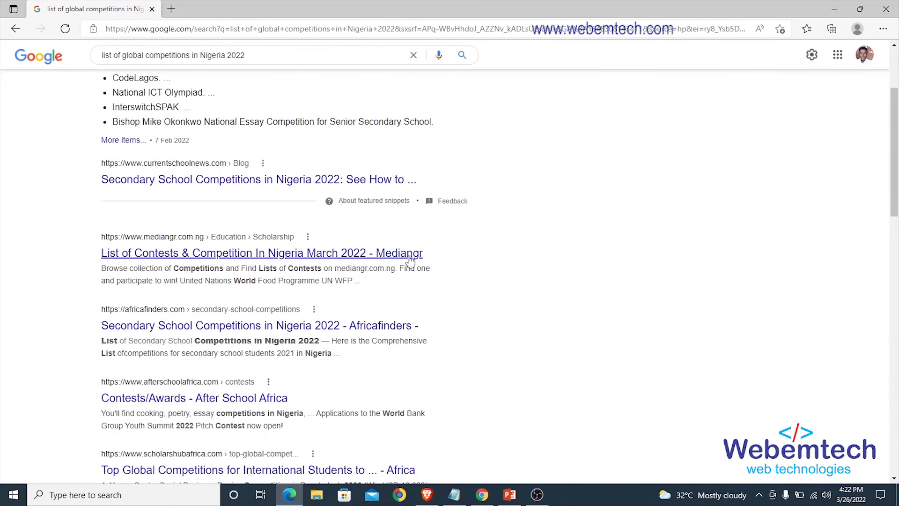